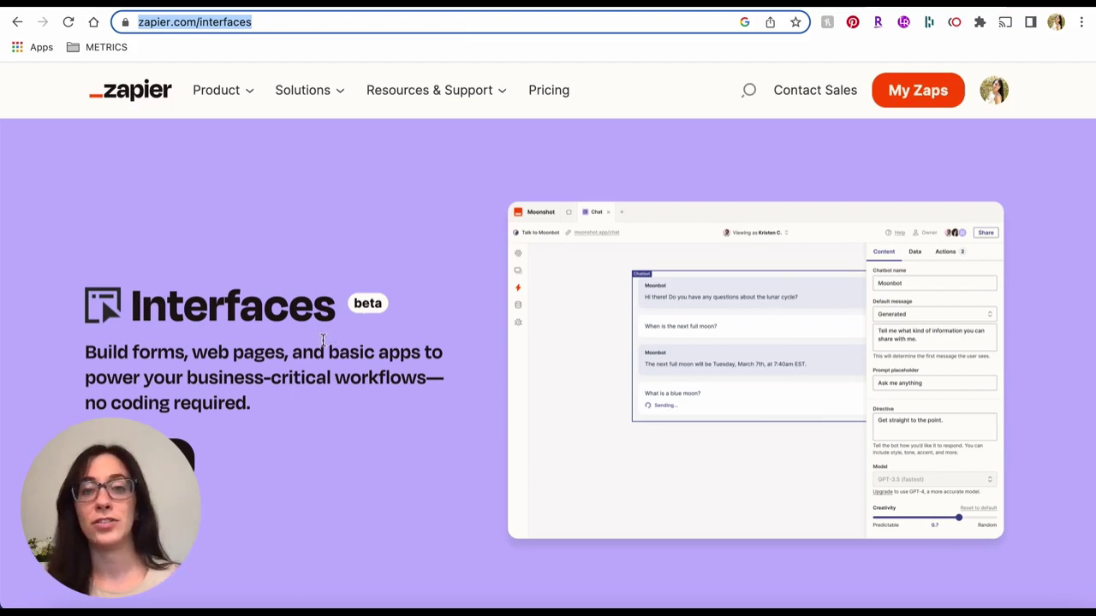
scroll(225, 290, "down", 1)
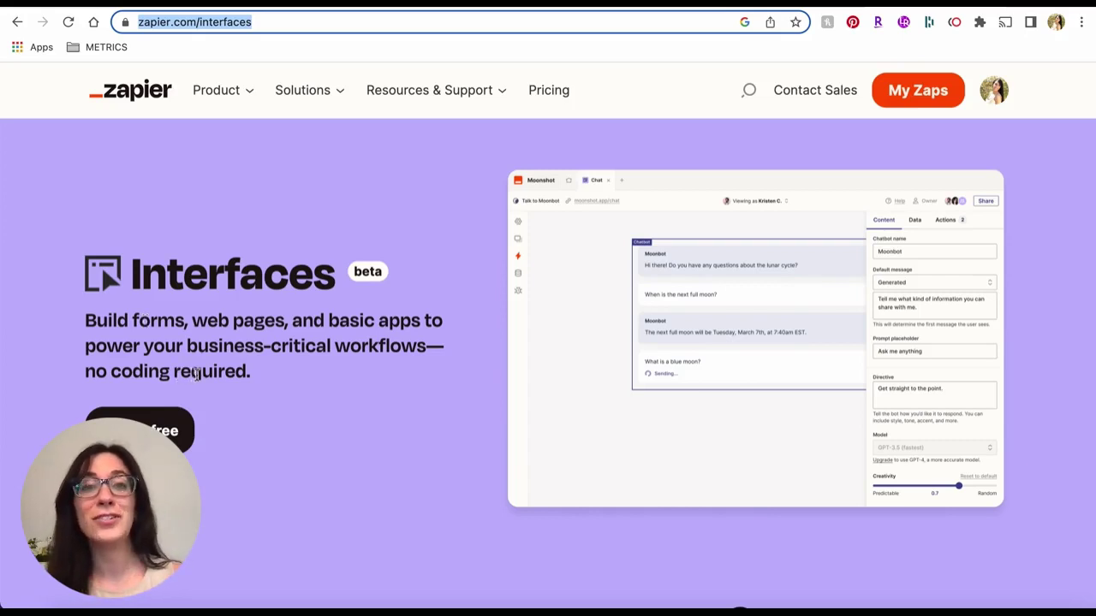
scroll(265, 374, "down", 1)
scroll(265, 373, "up", 2)
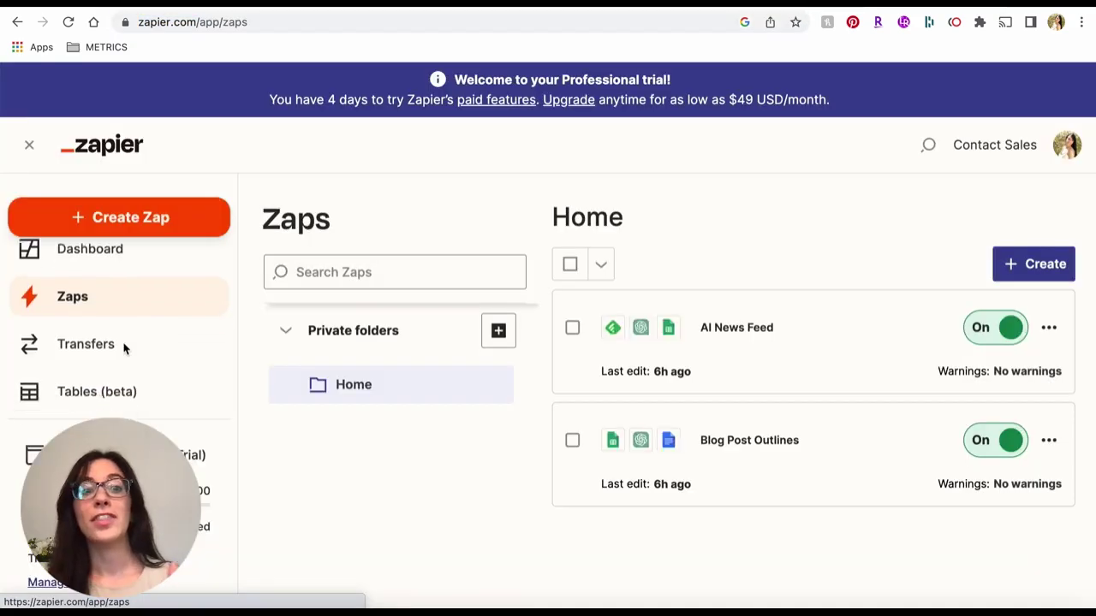
Go to the Interfaces (beta) area and open the Party Theme Genie project
scroll(122, 348, "down", 2)
scroll(122, 347, "down", 1)
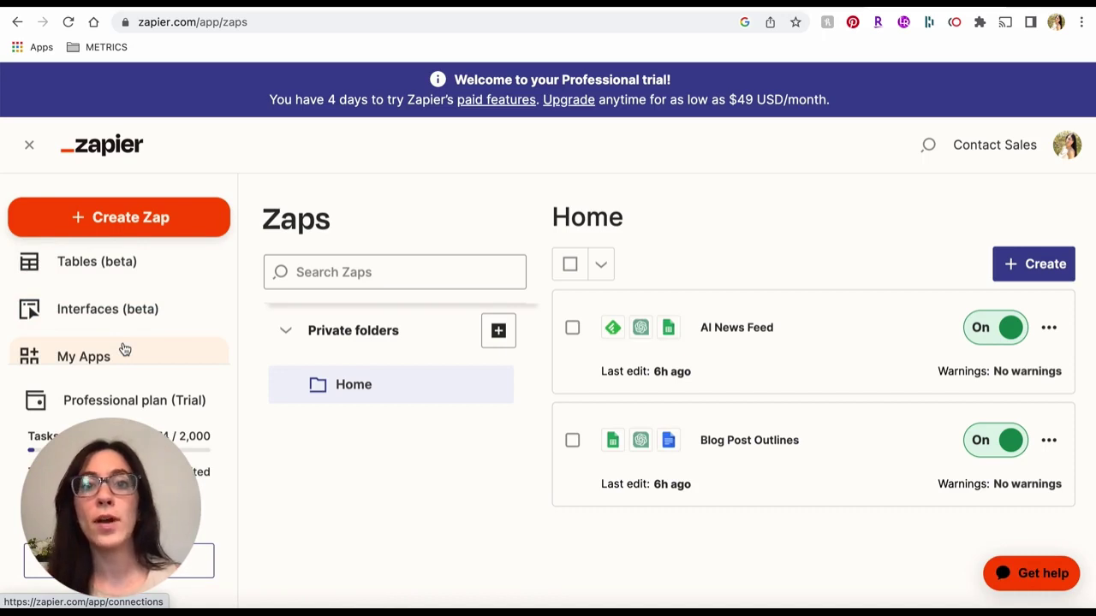
scroll(124, 349, "down", 3)
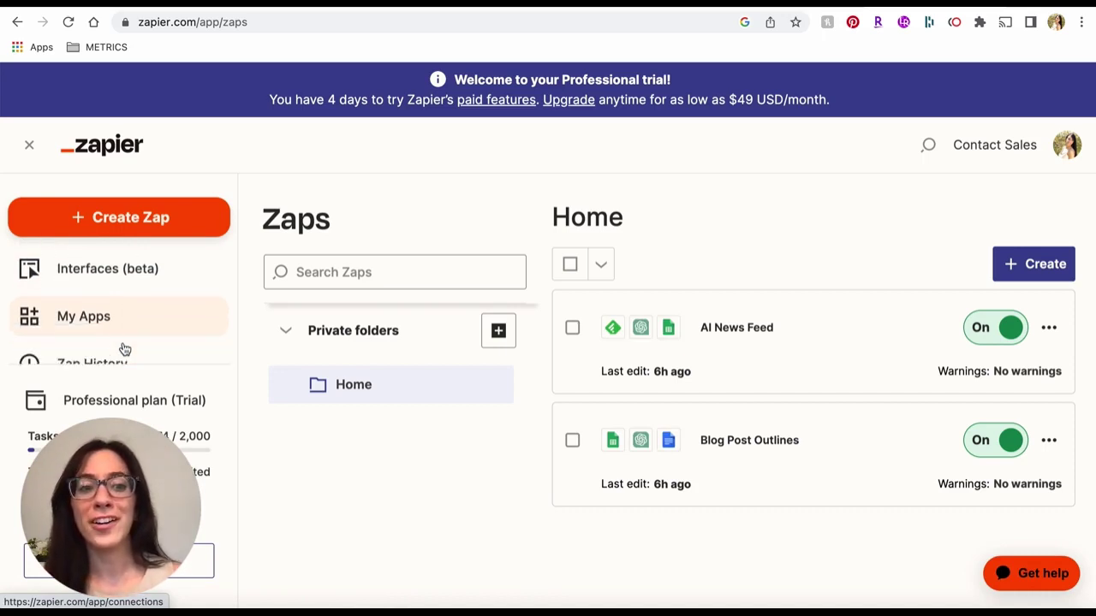
scroll(125, 349, "up", 3)
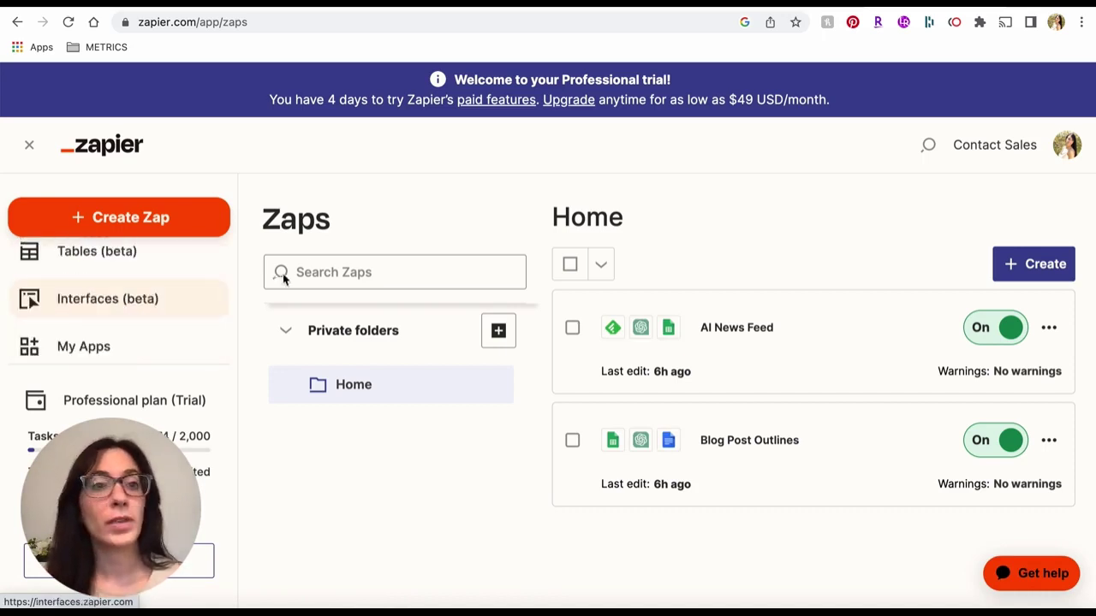
left_click(100, 308)
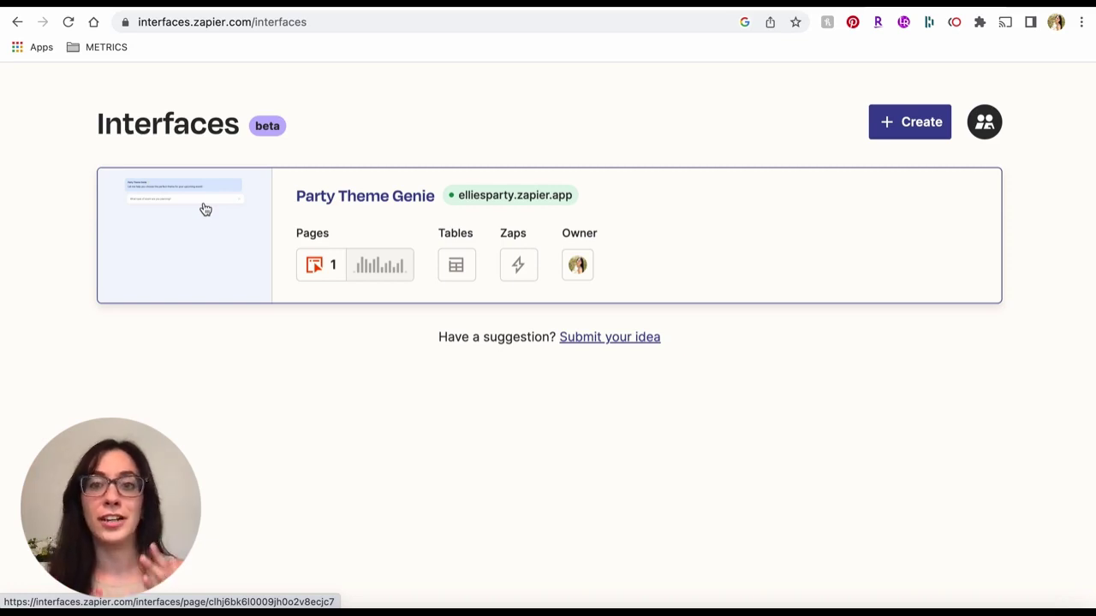
left_click(255, 223)
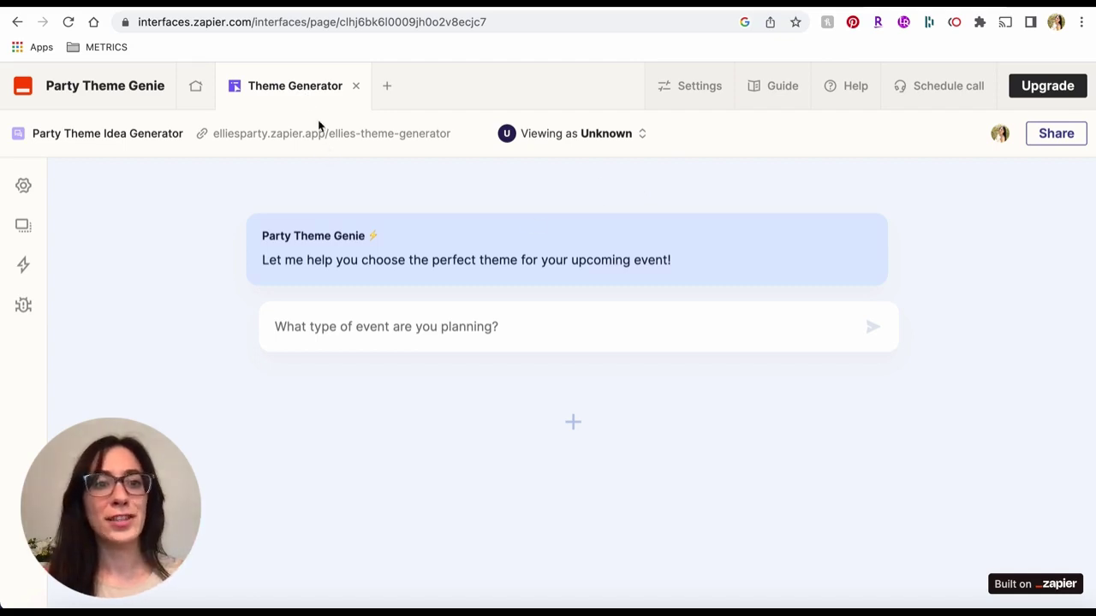
Open the published theme generator page in a separate browser tab and return to the project editor
left_click(318, 143, "super")
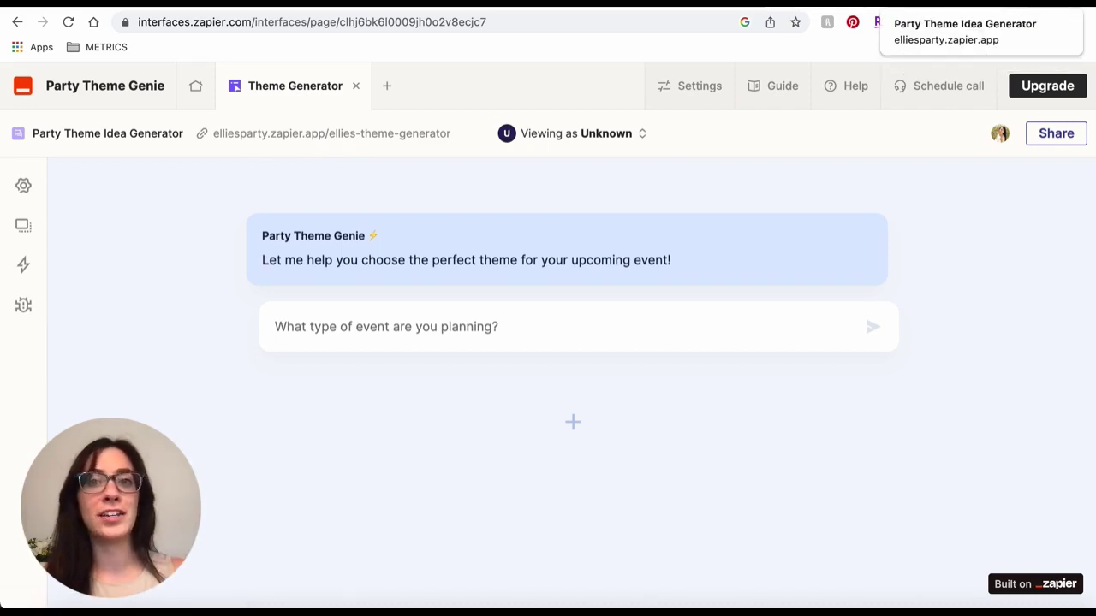
left_click(892, 4)
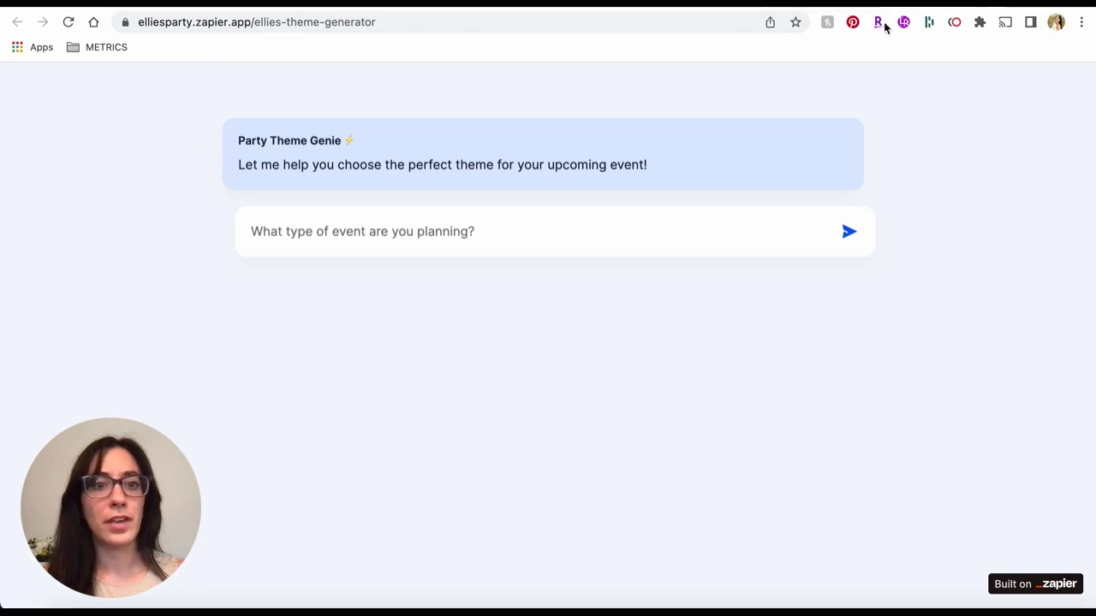
left_click(342, 228)
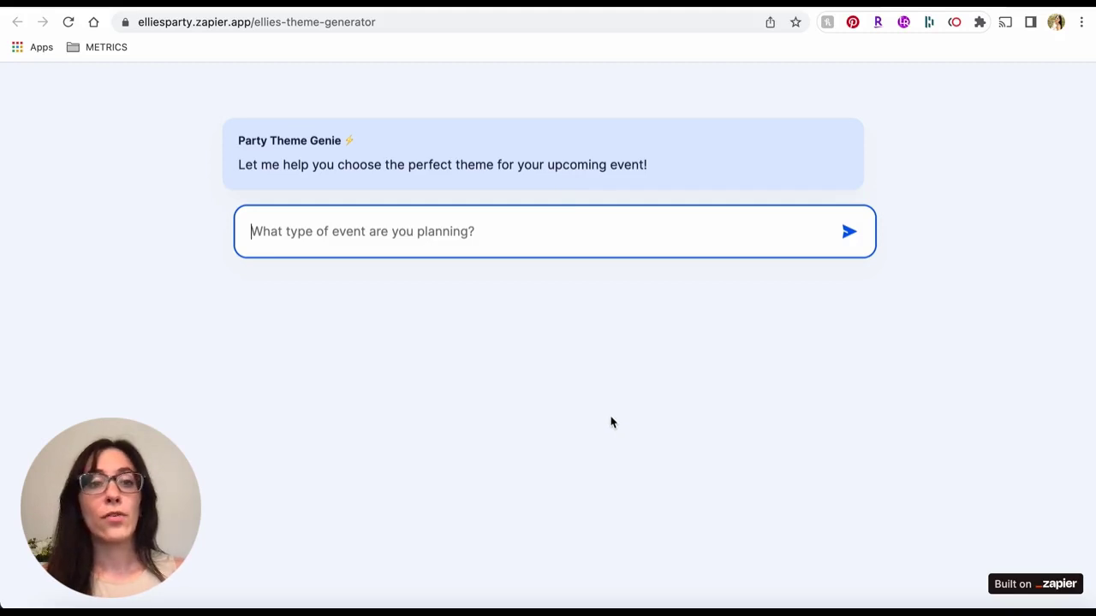
left_click(824, 4)
mouse_move(578, 441)
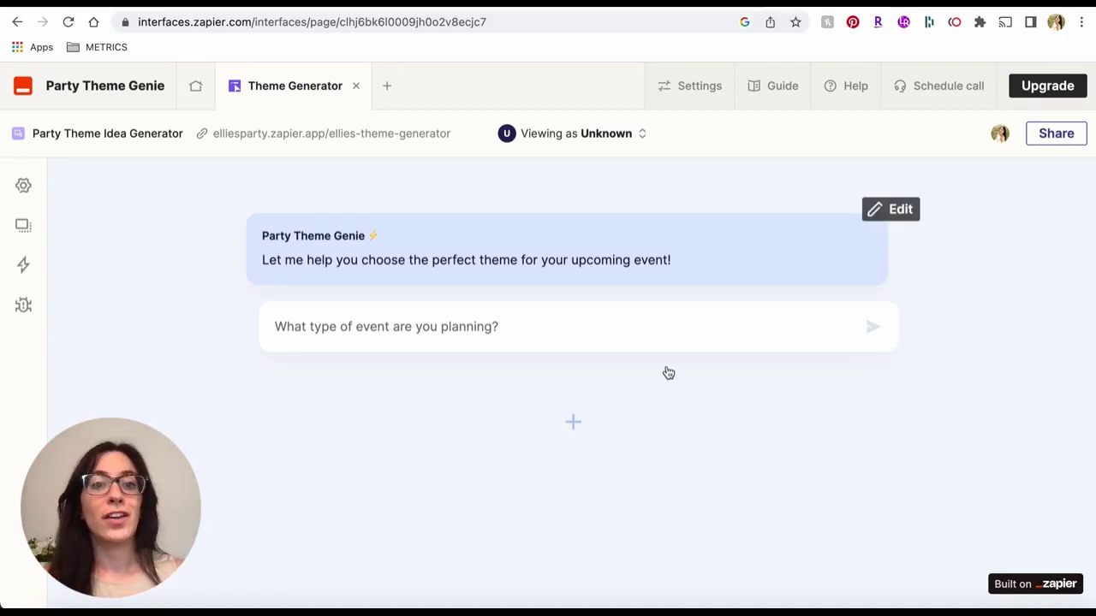
Examine the chatbot component's content settings, including its name, greeting, prompt placeholder and directive, and close them
left_click(629, 347)
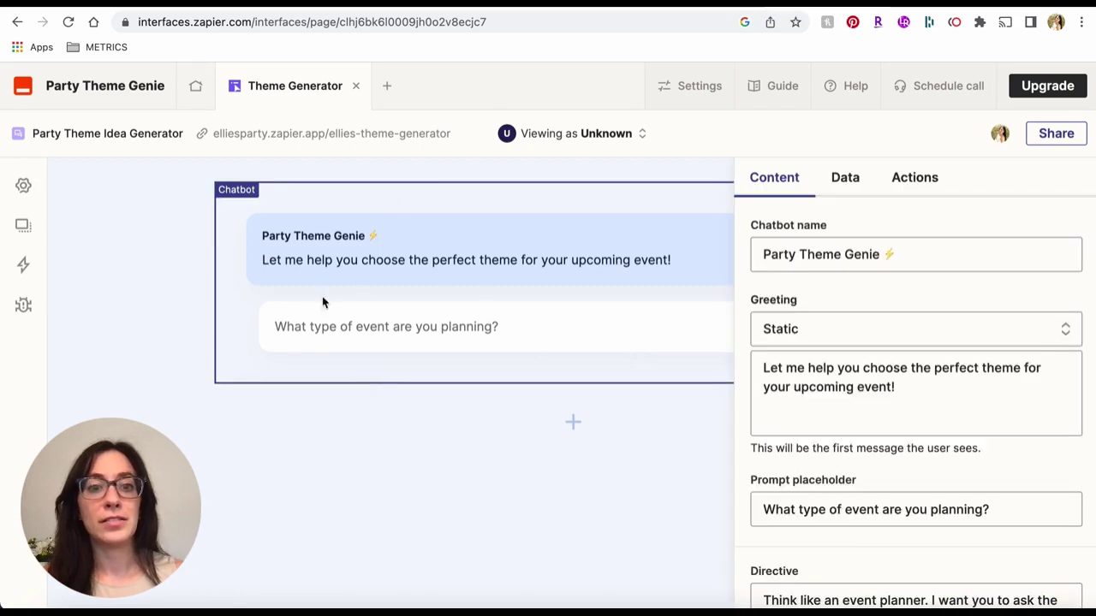
left_click(359, 417)
left_click(374, 264)
left_click(356, 440)
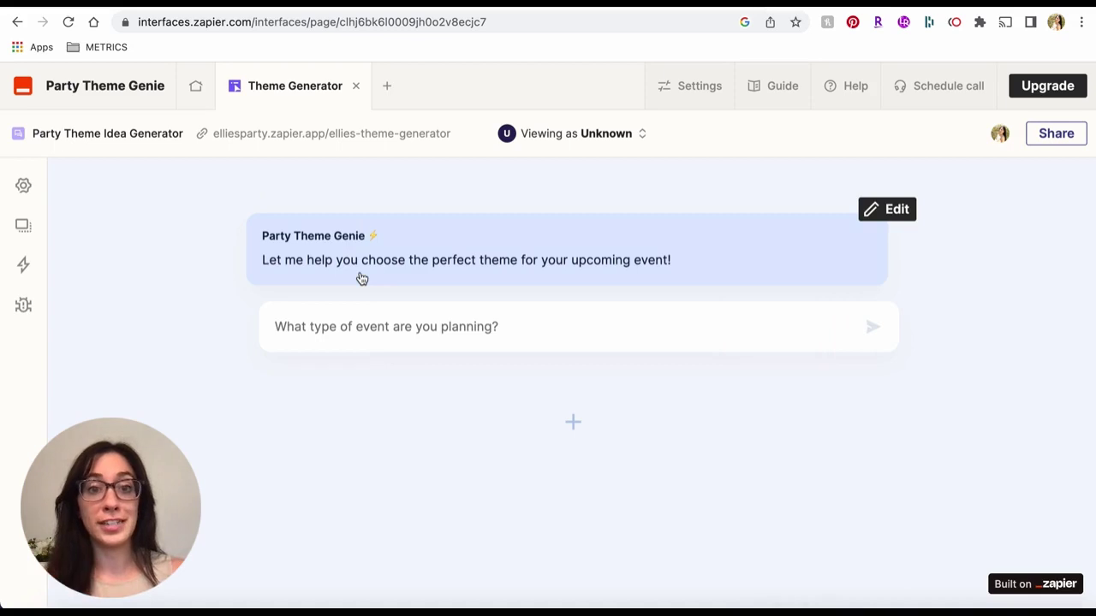
left_click(362, 279)
left_click(454, 391)
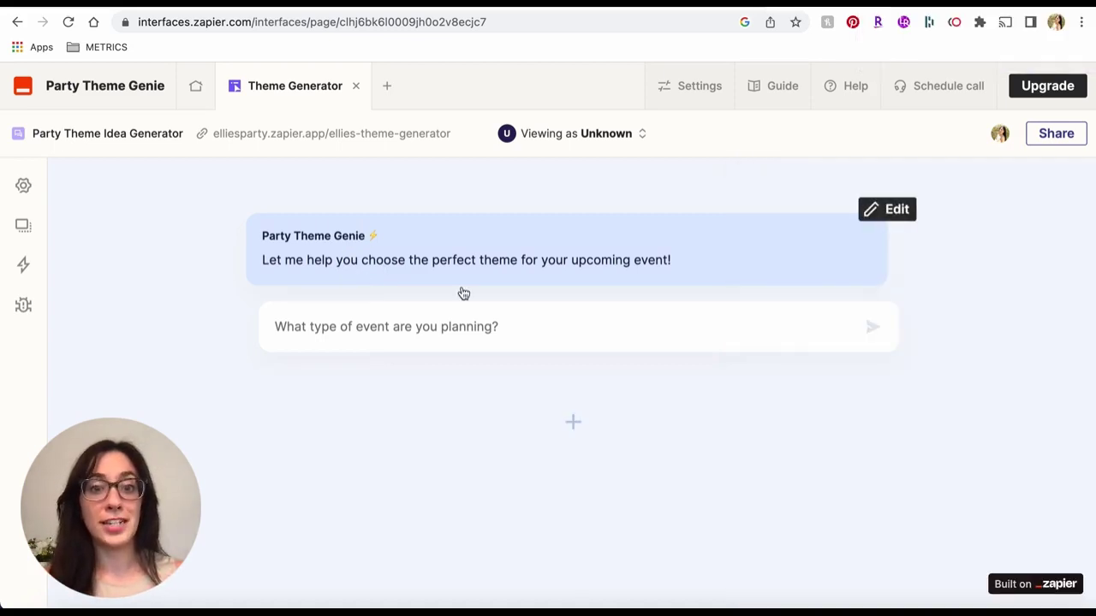
left_click(462, 289)
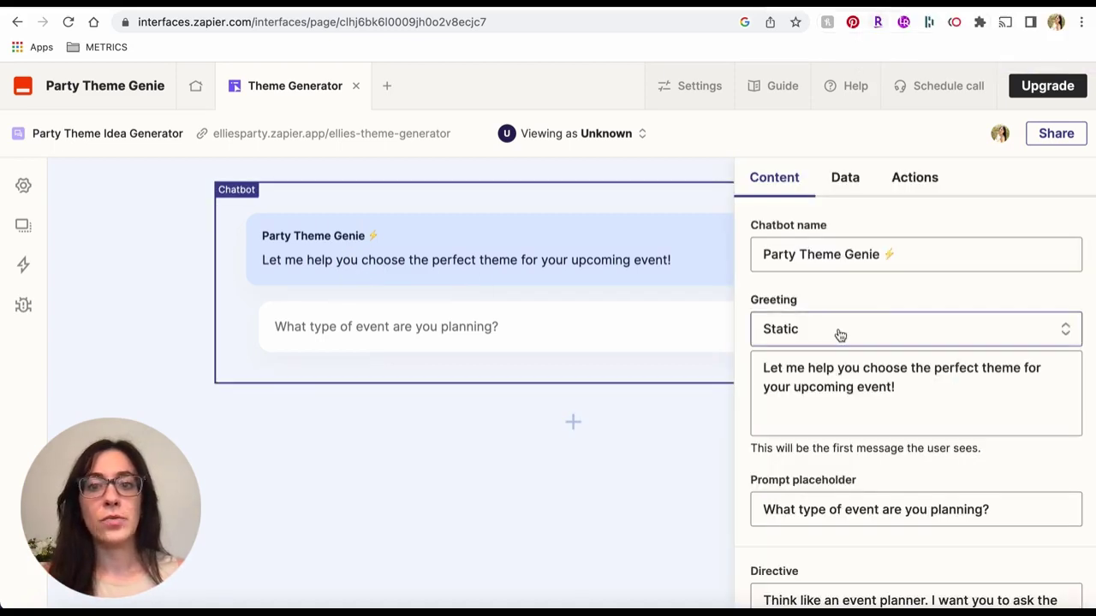
scroll(839, 335, "down", 3)
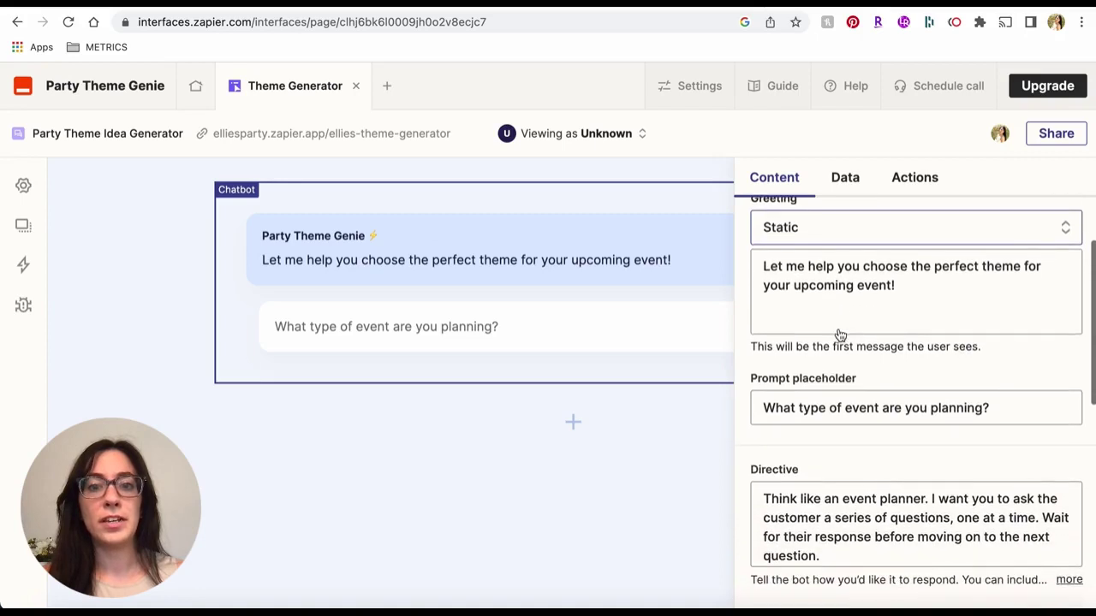
left_click(487, 448)
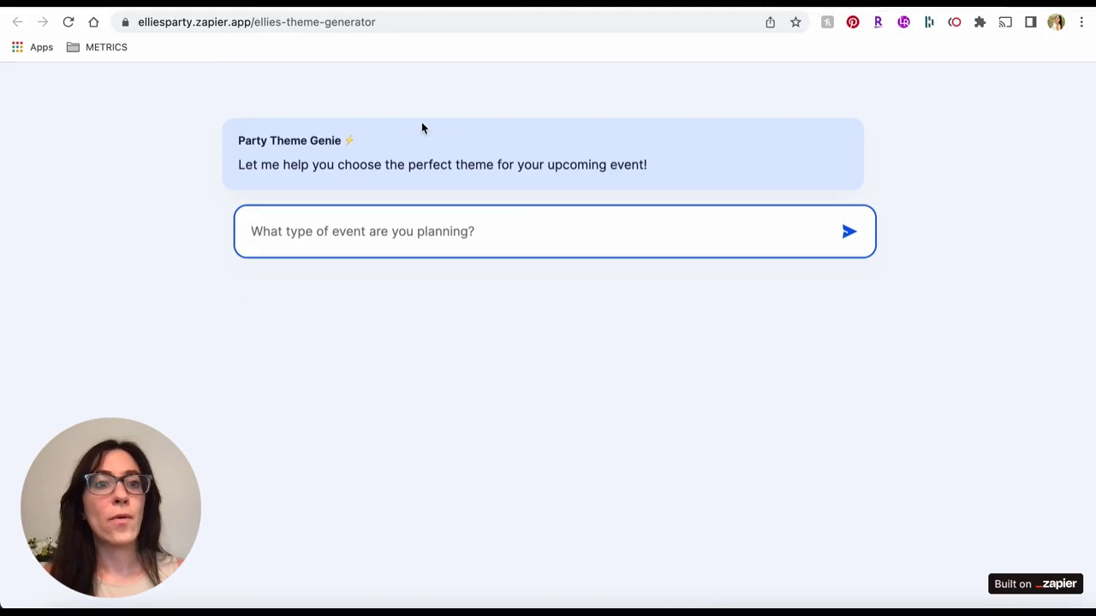
Send "Baby shower" as the event type to the chatbot on the published page
left_click(196, 100)
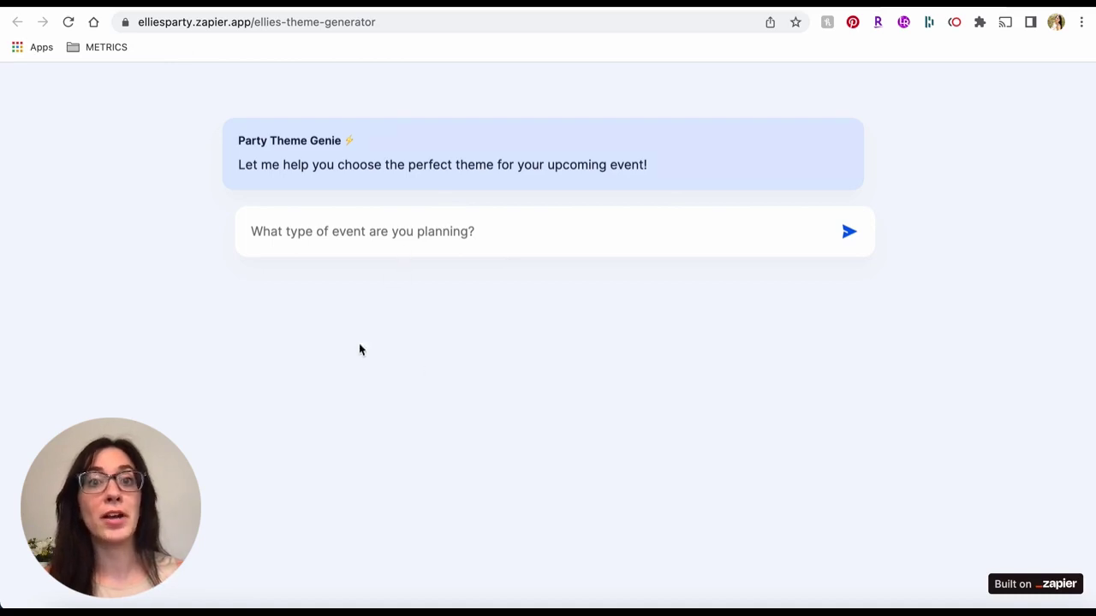
left_click(347, 235)
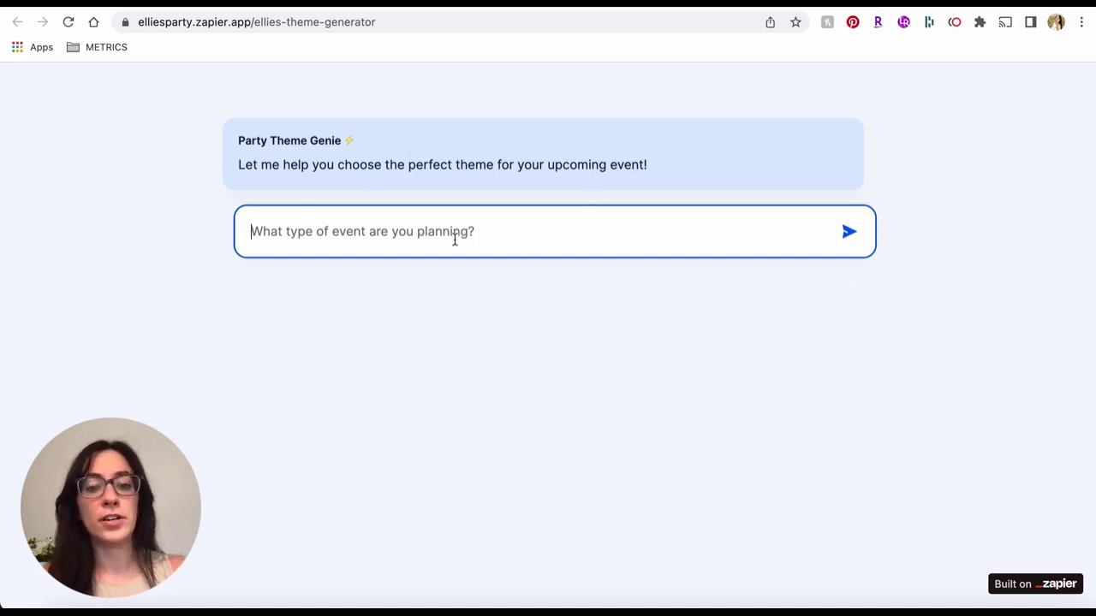
type("Baby ")
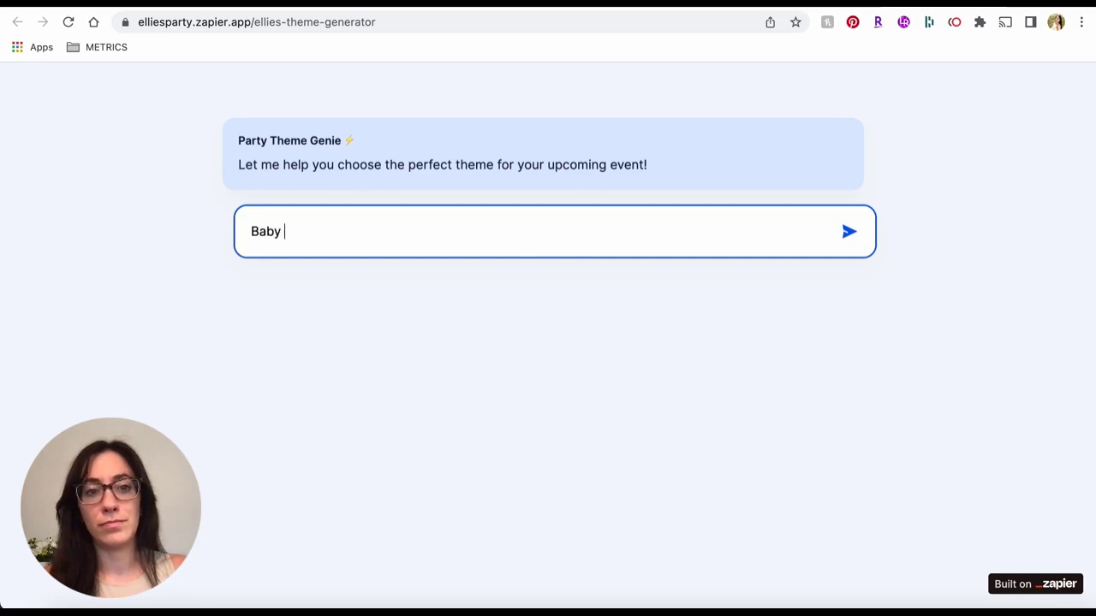
type("shower")
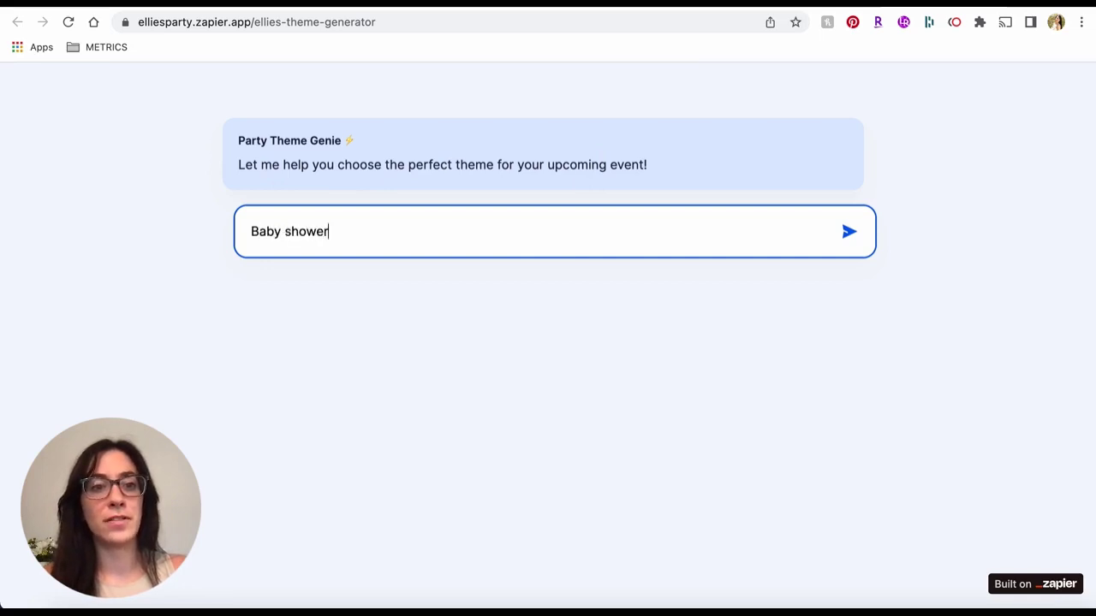
key("Return")
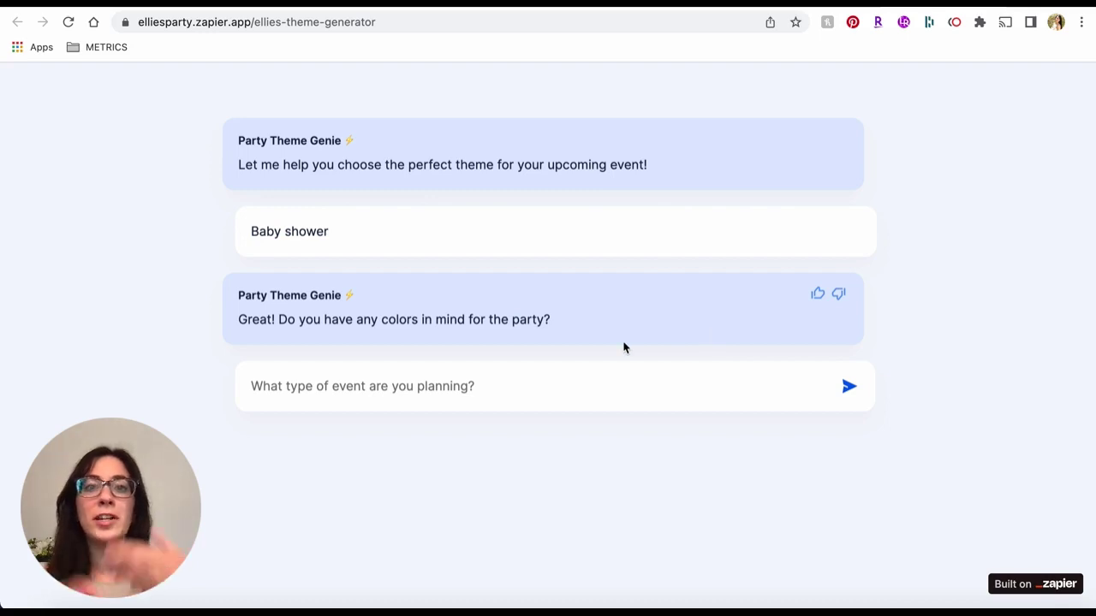
Answer the chatbot's color question with "Blues" and its season question with "Summer"
left_click(440, 385)
type("Blue ")
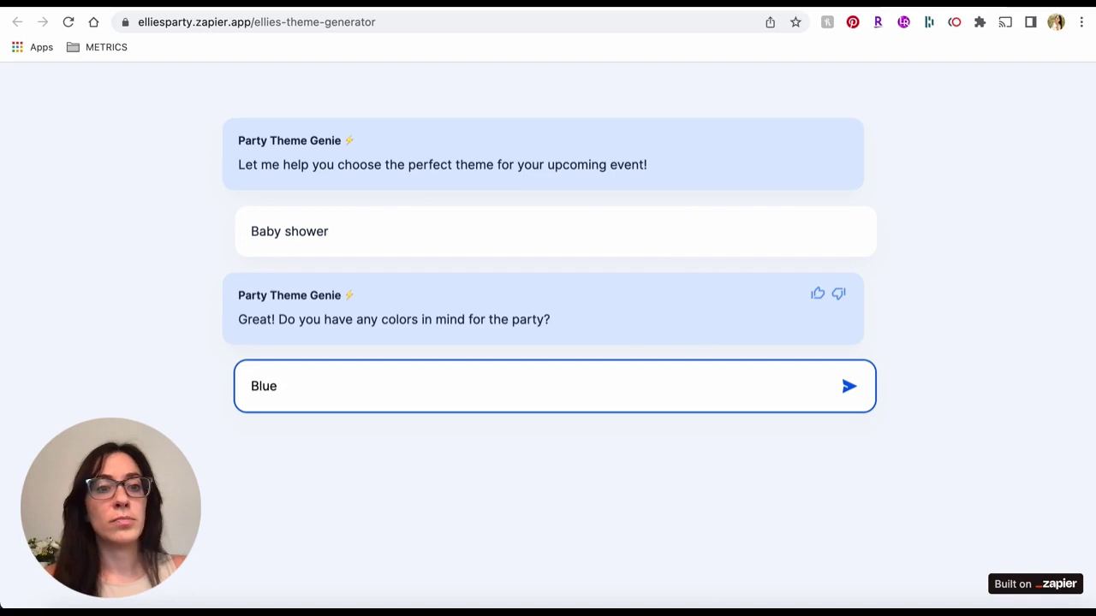
type("s")
key("Return")
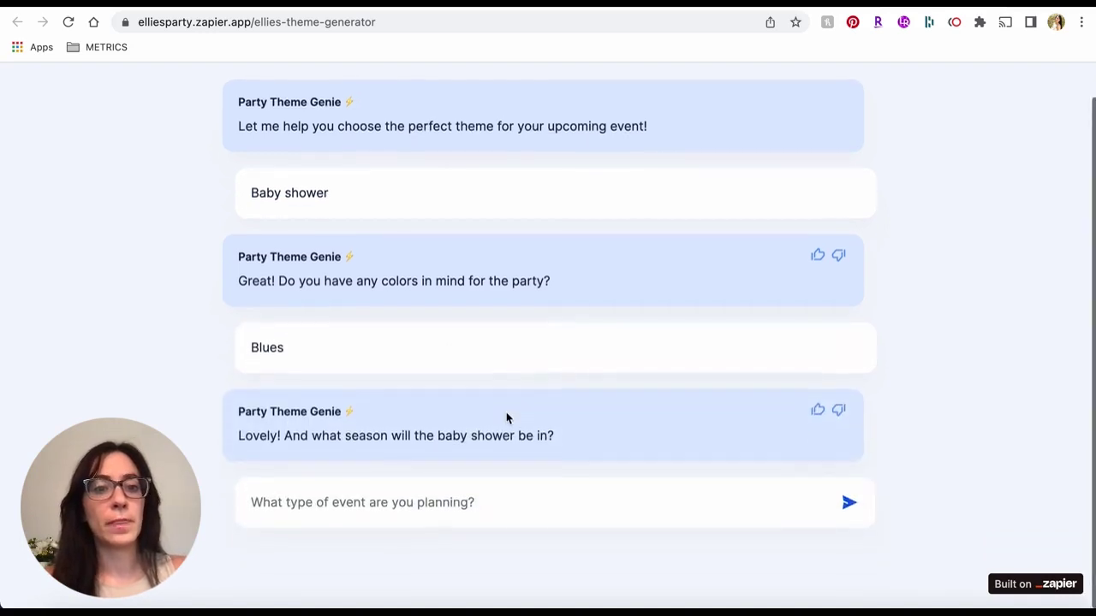
left_click(350, 508)
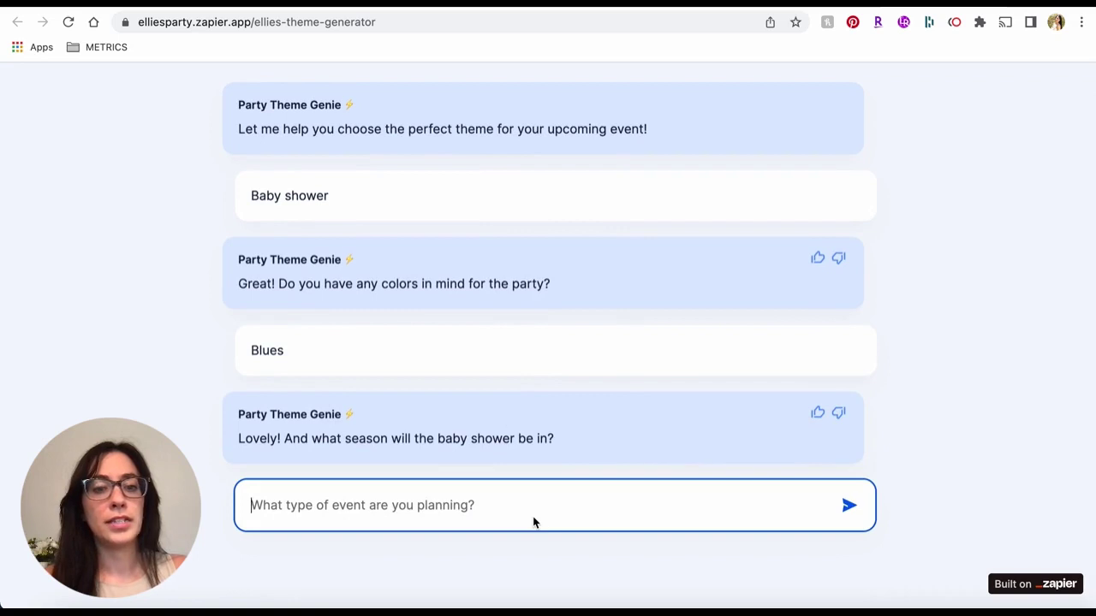
type("Summer")
key("Return")
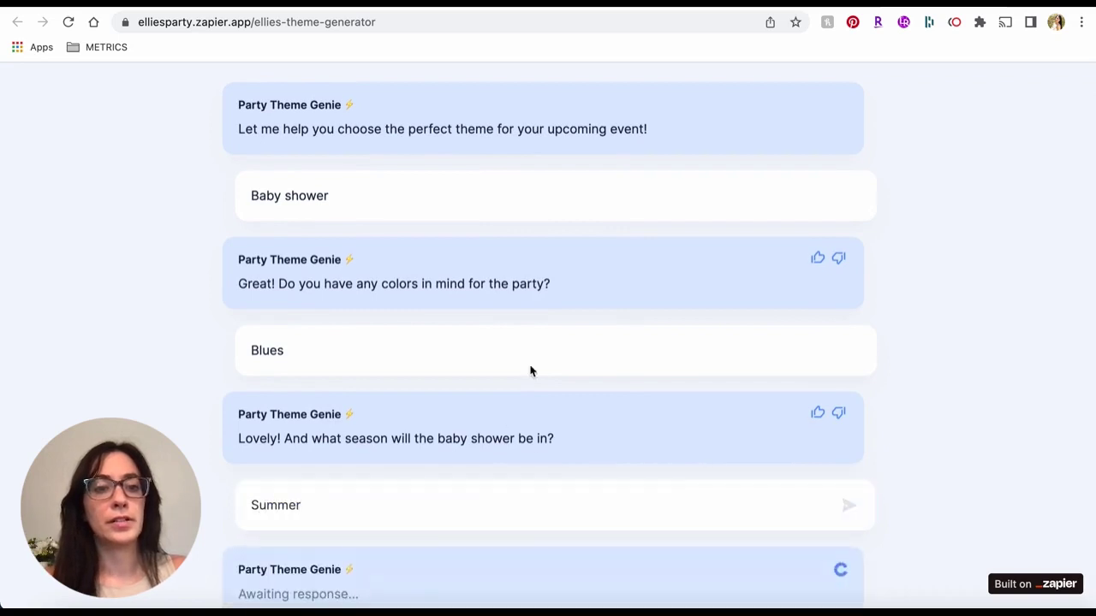
Answer the boy-or-girl question with "ITs a boy" and the interests question with "the mom wants a mimosa bar"
left_click(362, 504)
type("ITs a boy")
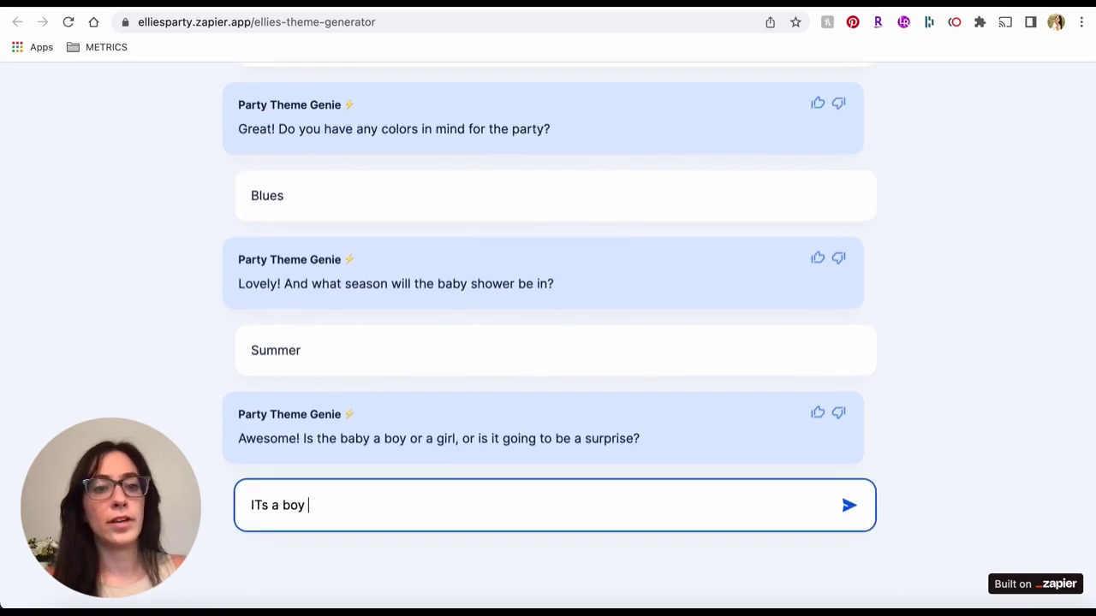
key("Return")
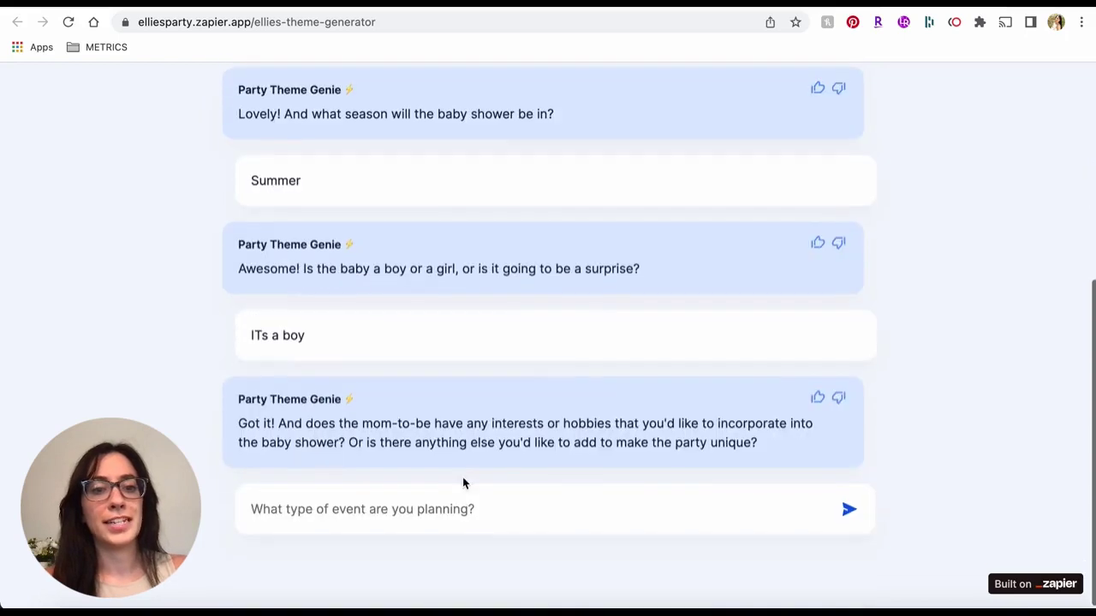
left_click(421, 509)
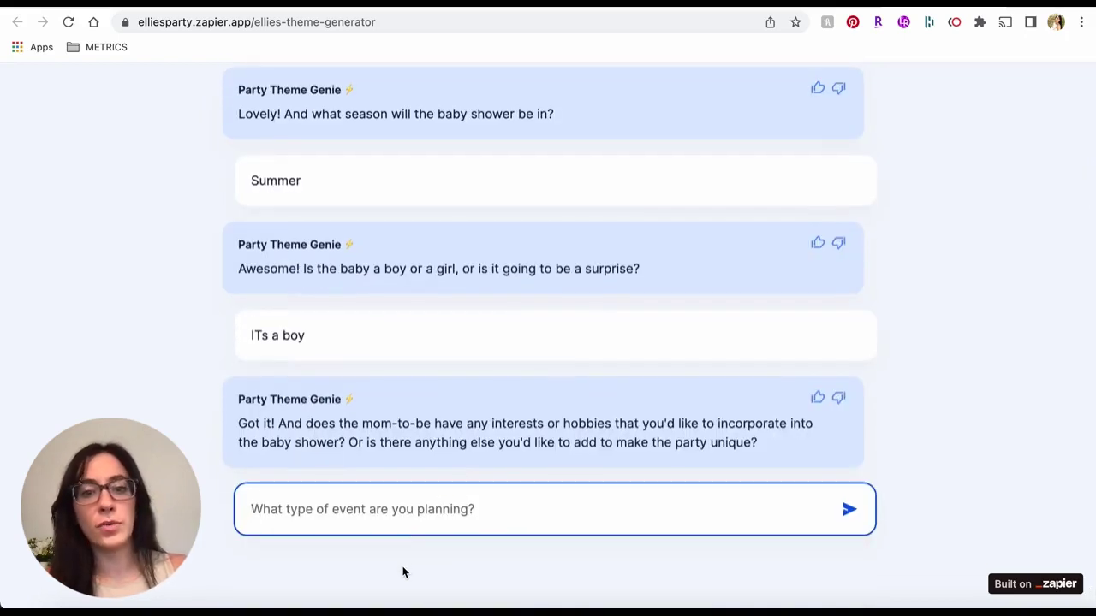
type("the mom wants a mimosa")
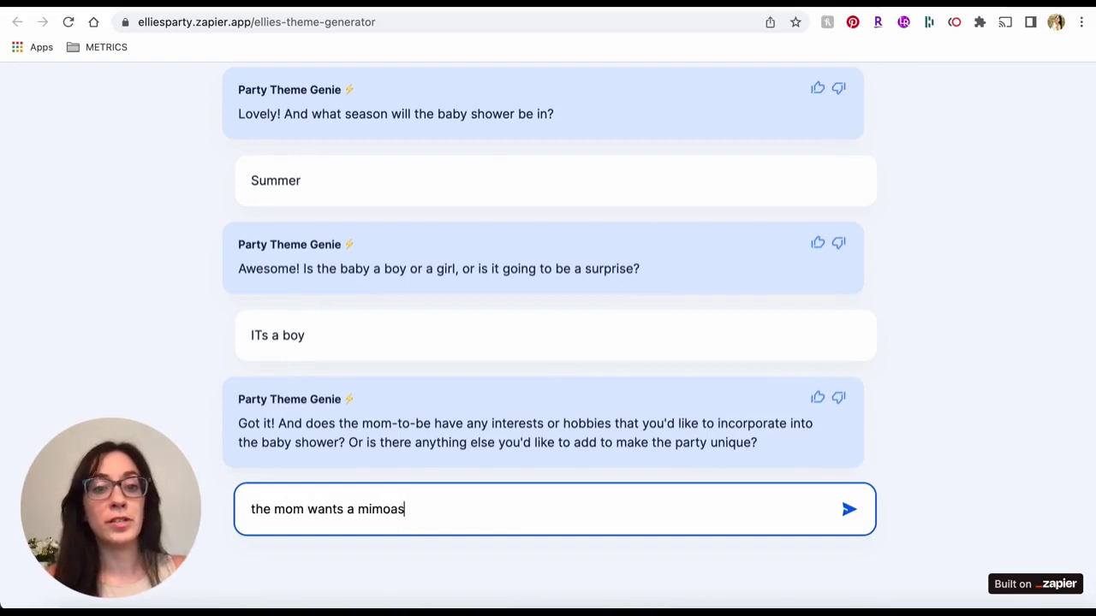
type(" bar")
key("Return")
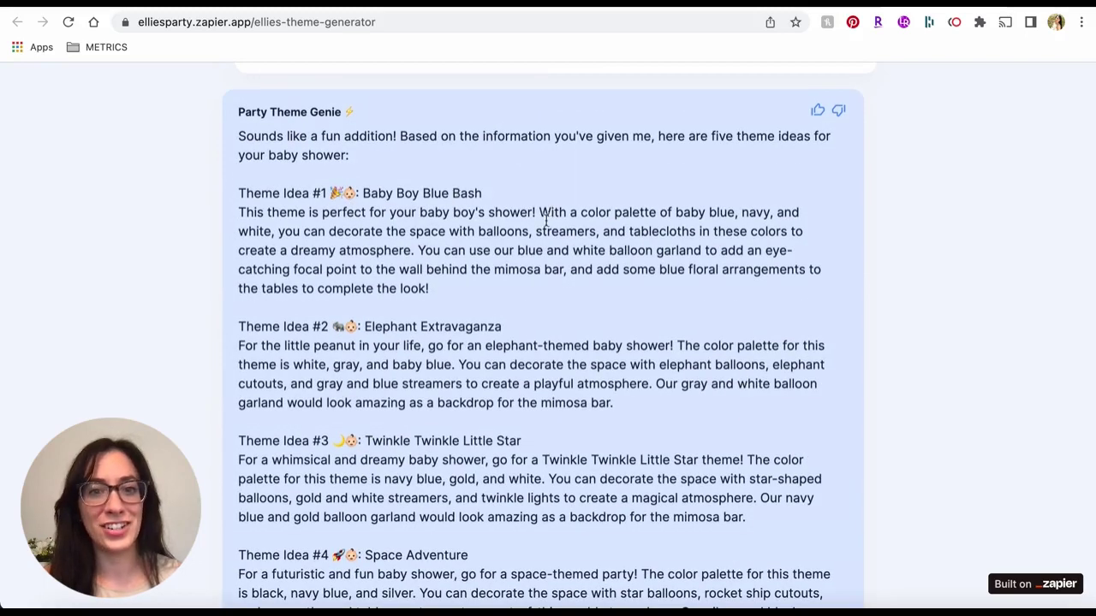
Read Theme Idea #1 in the chatbot's reply, highlighting the color palette, decoration and balloon garland passages
left_click_drag(539, 213, 599, 233)
key("super+c")
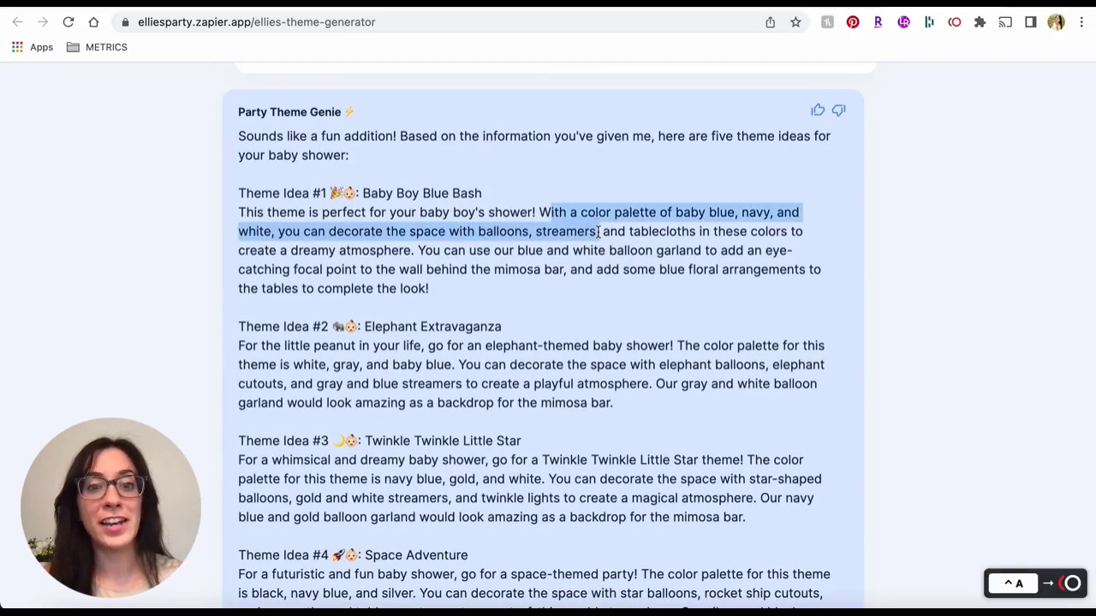
left_click(599, 233)
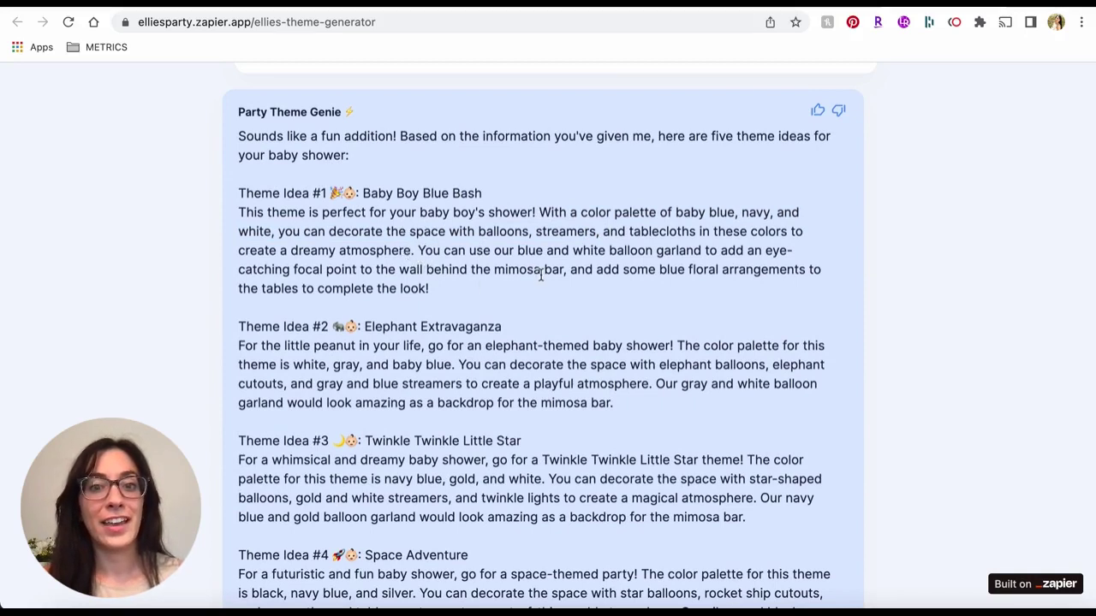
left_click_drag(610, 251, 699, 248)
left_click(699, 249)
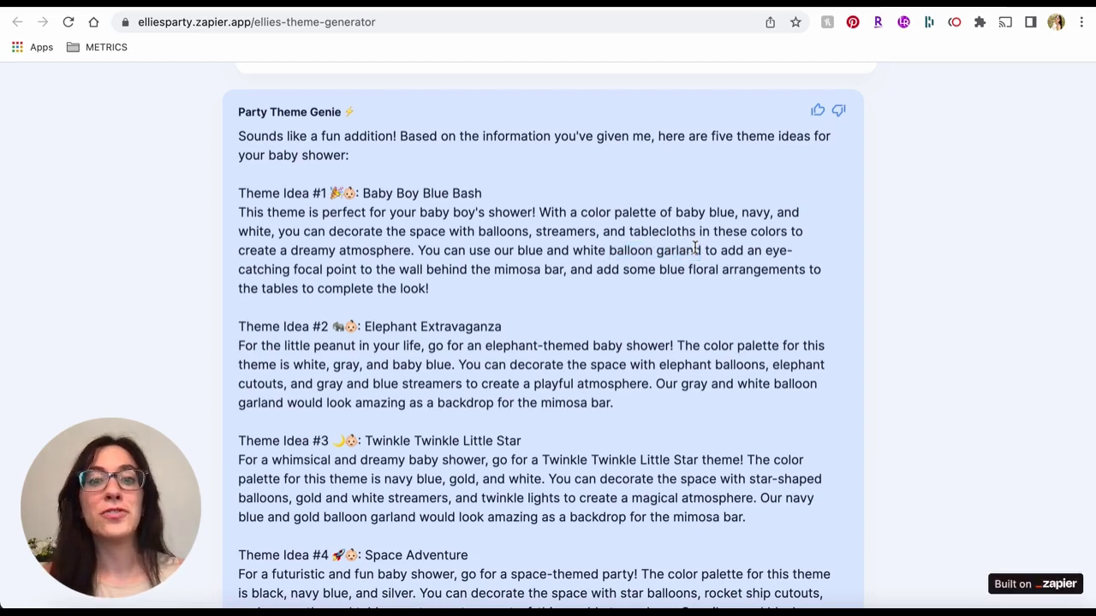
left_click(650, 234, "shift")
left_click(651, 234)
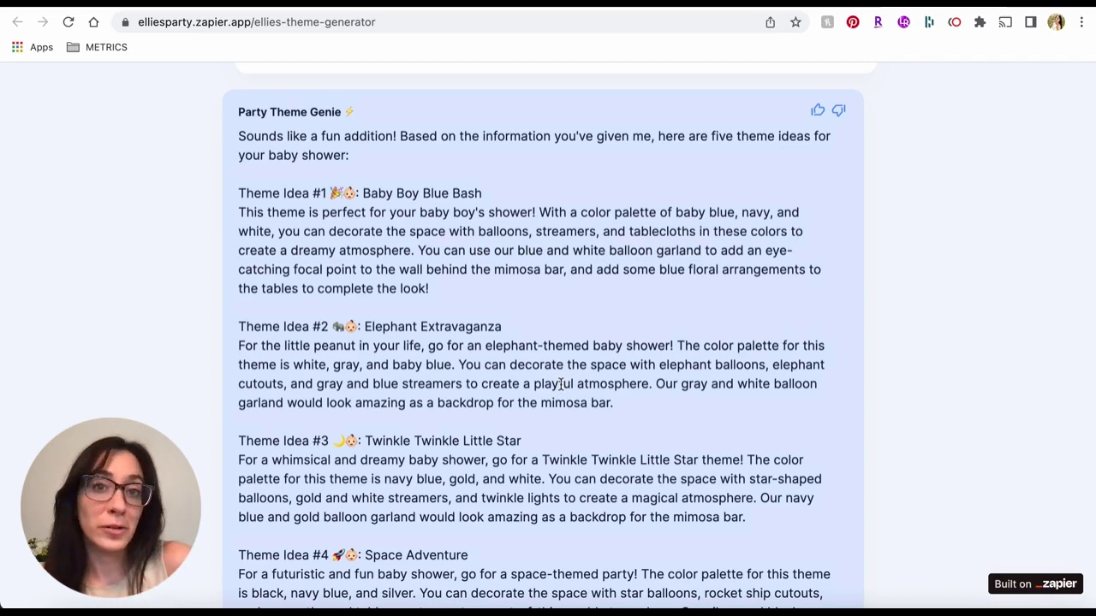
Read Theme Ideas #2 and #3 in the chatbot's reply, highlighting the "Elephant Extravaganza" and "Twinkle Twinkle Little Star" titles
scroll(428, 379, "down", 2)
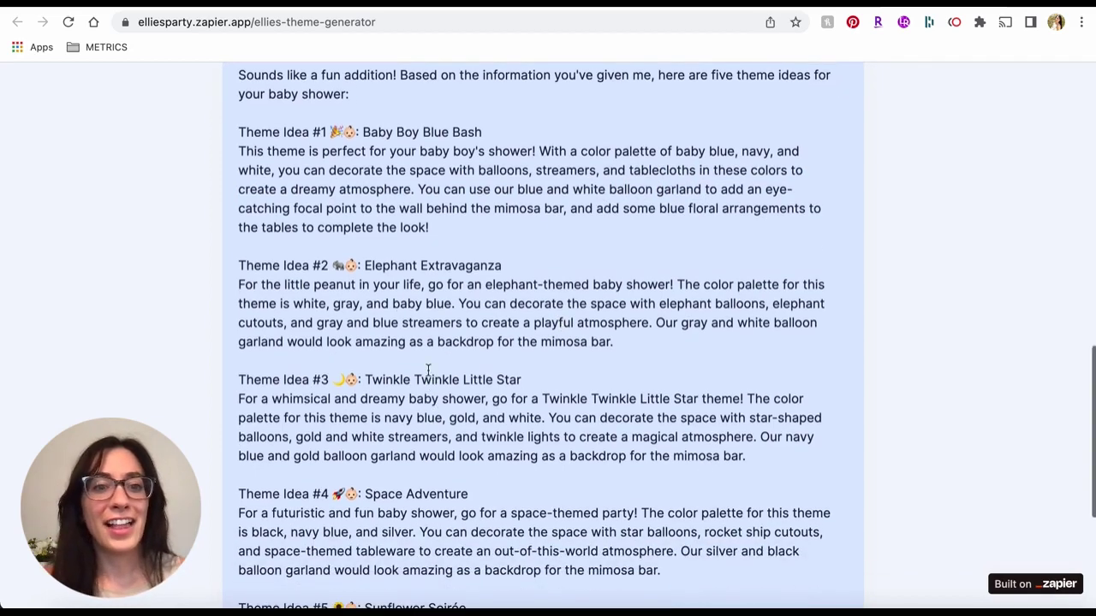
left_click_drag(364, 266, 475, 266)
scroll(475, 266, "down", 2)
left_click_drag(521, 300, 374, 299)
left_click(389, 338)
scroll(392, 343, "down", 2)
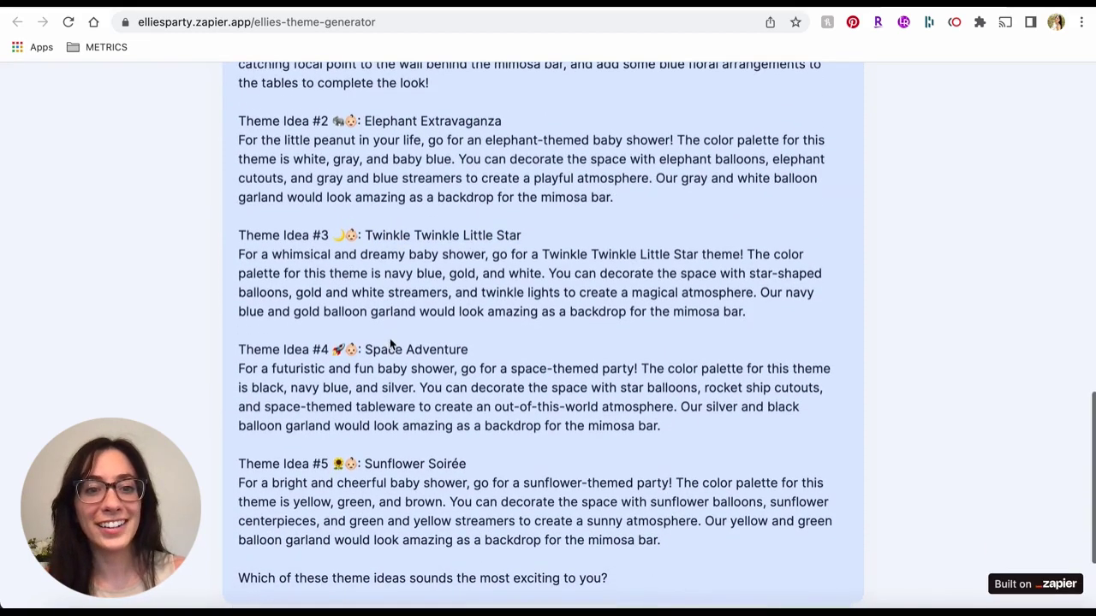
scroll(400, 487, "down", 1)
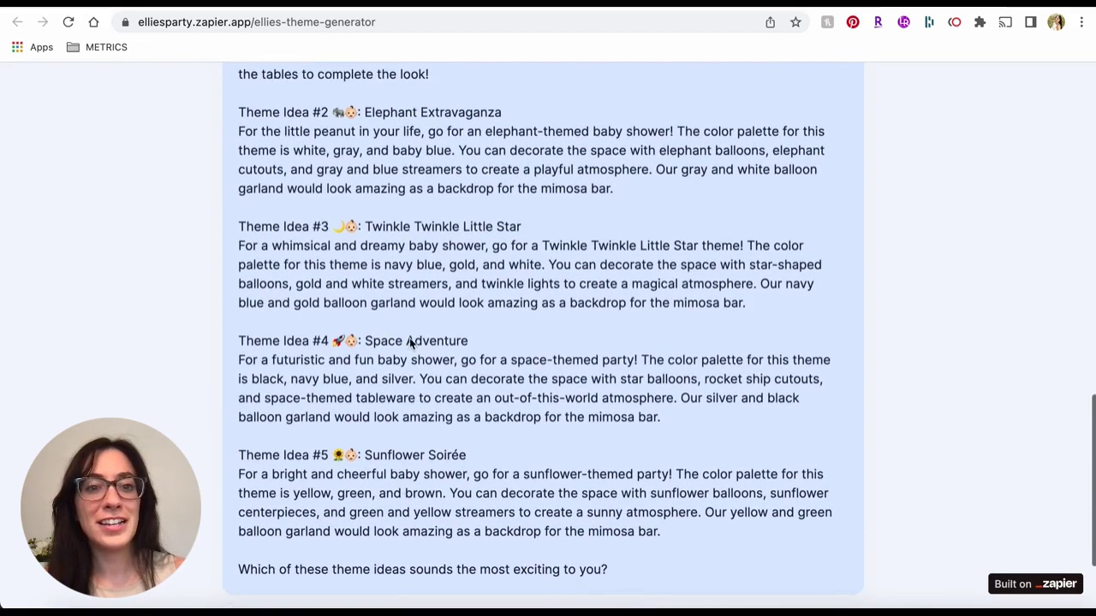
Read Theme Ideas #4 and #5 through to the closing question, and look back over the whole list of ideas
scroll(413, 320, "down", 1)
mouse_move(365, 419)
left_mouse_down()
mouse_move(458, 421)
mouse_move(384, 419)
left_mouse_up()
left_click(457, 420)
left_click(387, 435)
scroll(385, 437, "down", 2)
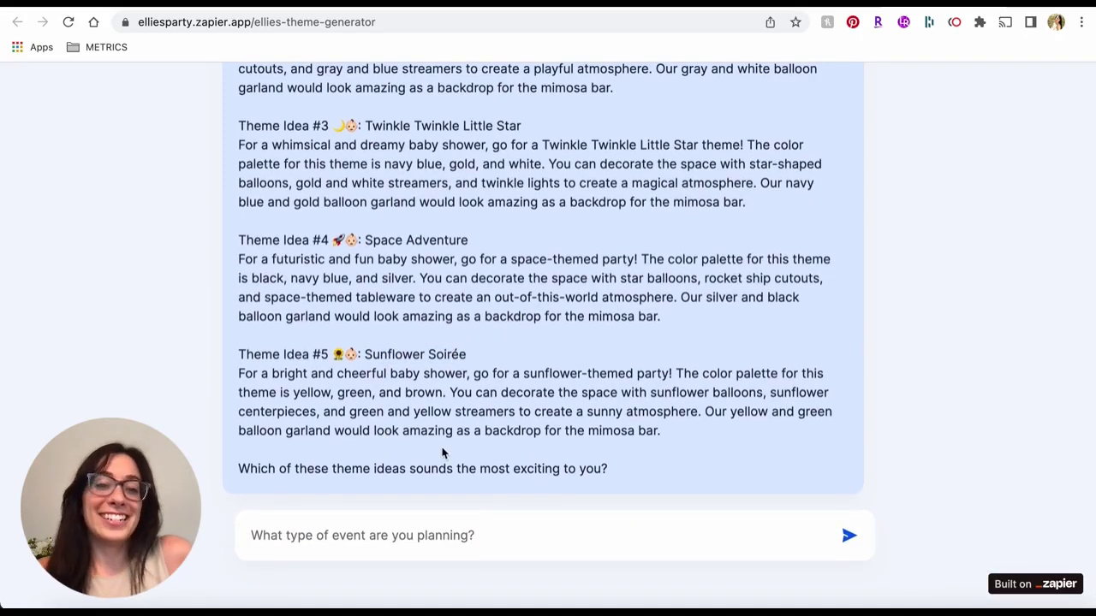
scroll(443, 449, "up", 3)
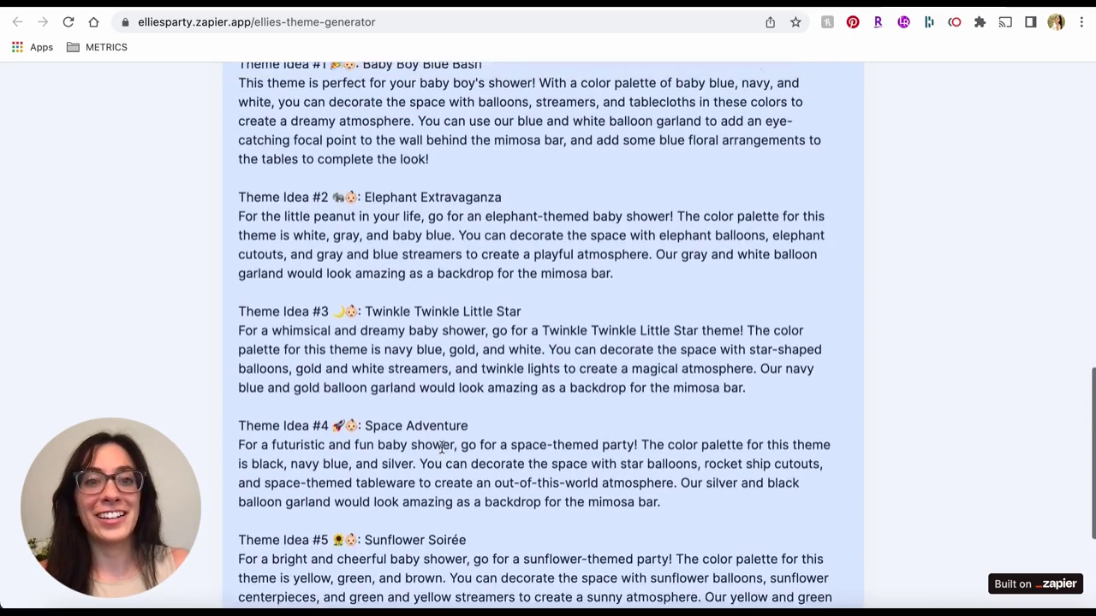
scroll(443, 451, "up", 2)
scroll(441, 445, "down", 1)
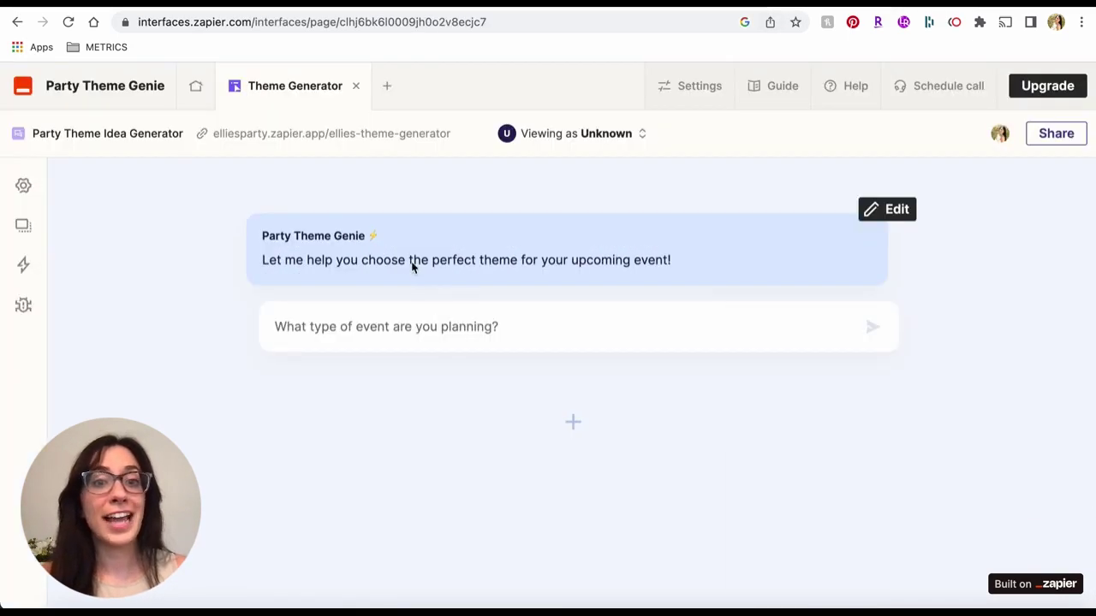
Check the data source options of the Party Theme Genie chatbot in the page editor, and look at the published page once more
left_click(414, 266)
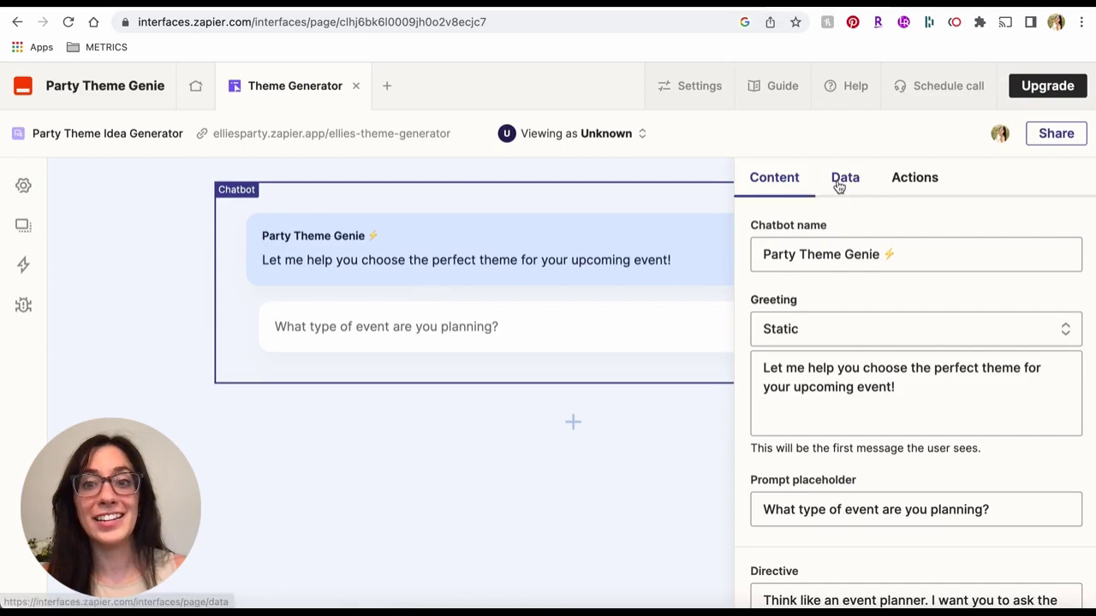
left_click(840, 186)
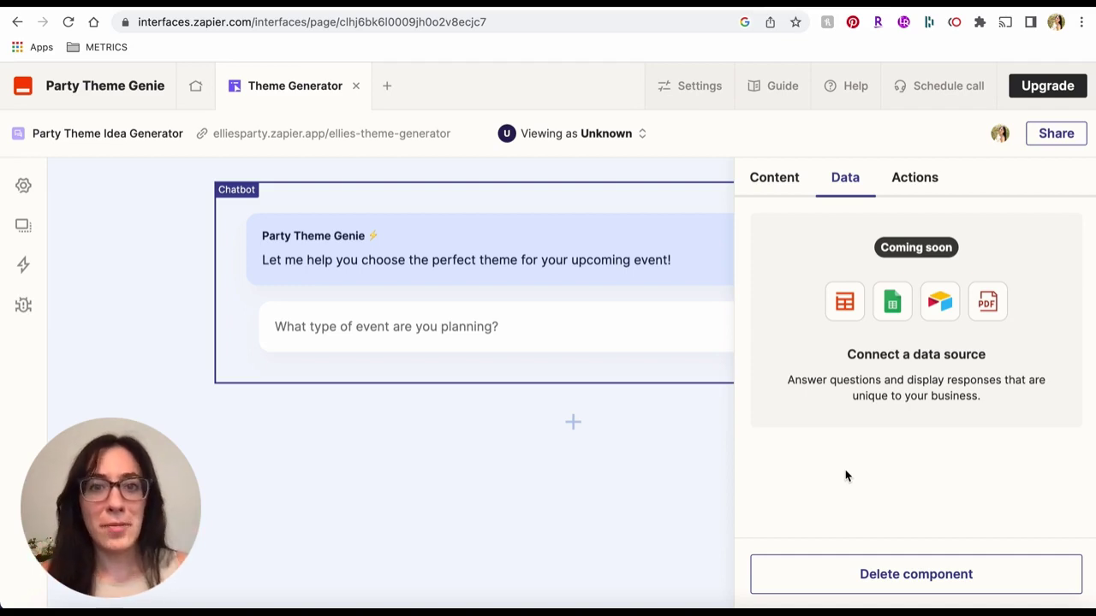
left_click(642, 470)
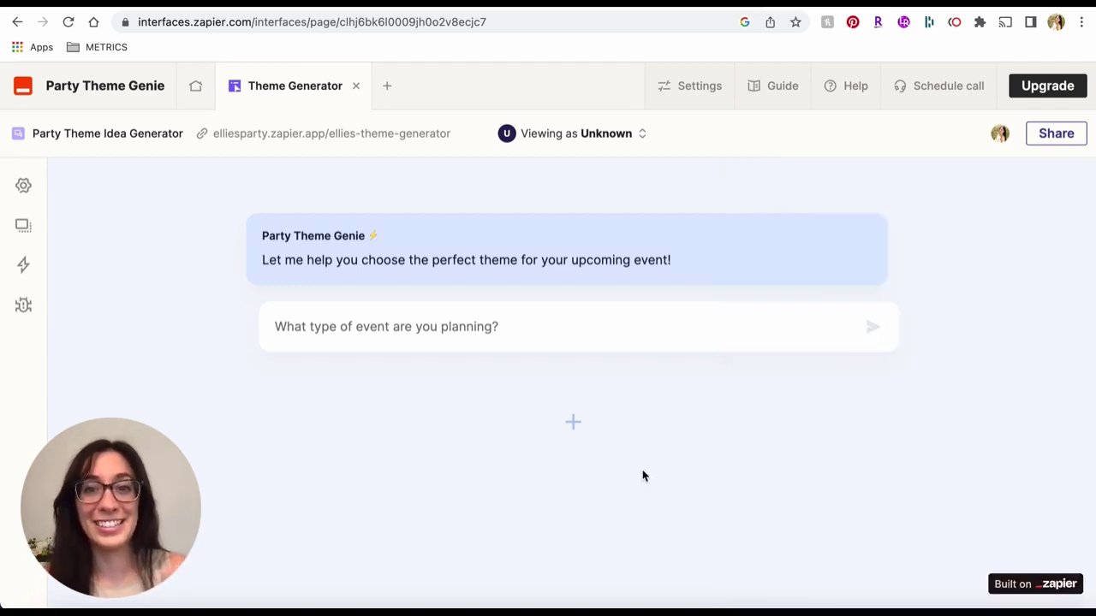
left_click(929, 7)
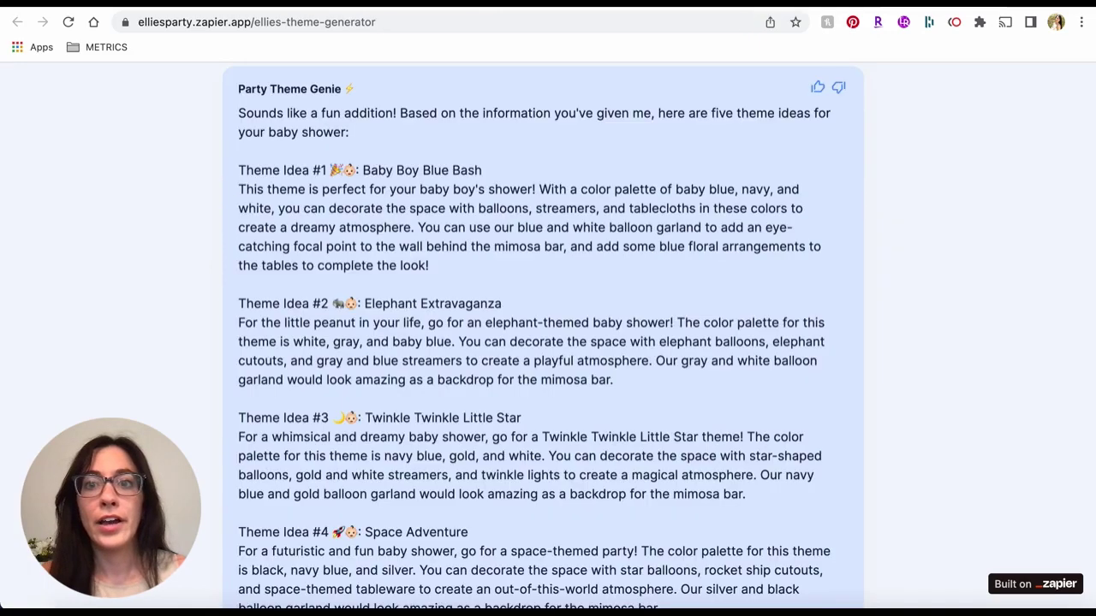
left_click(818, 6)
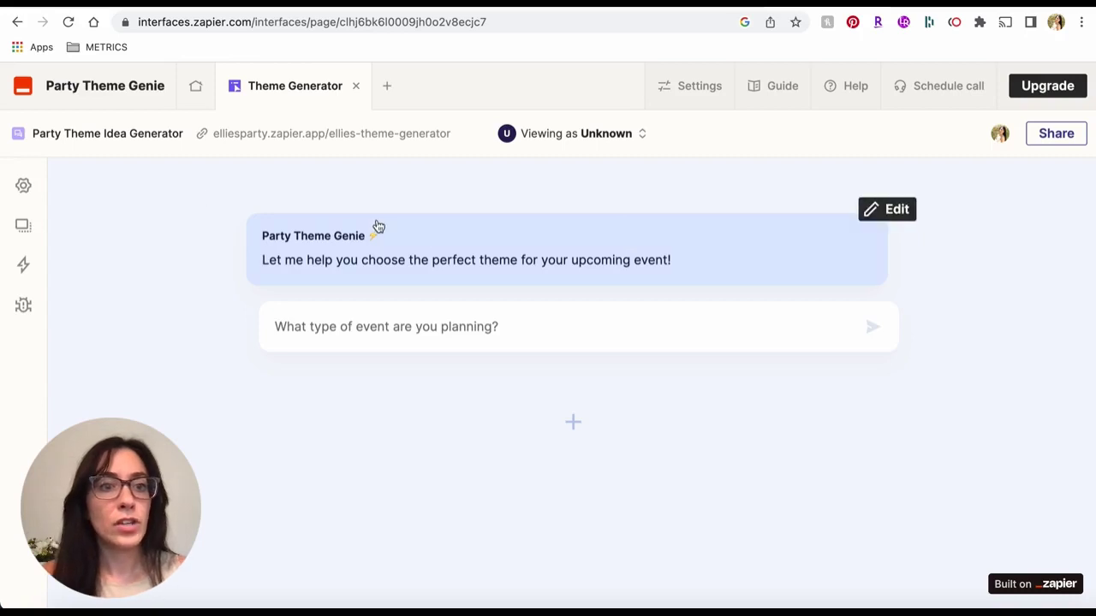
Create a new page named "Test" and add the experimental Chatbot component to it
left_click(389, 88)
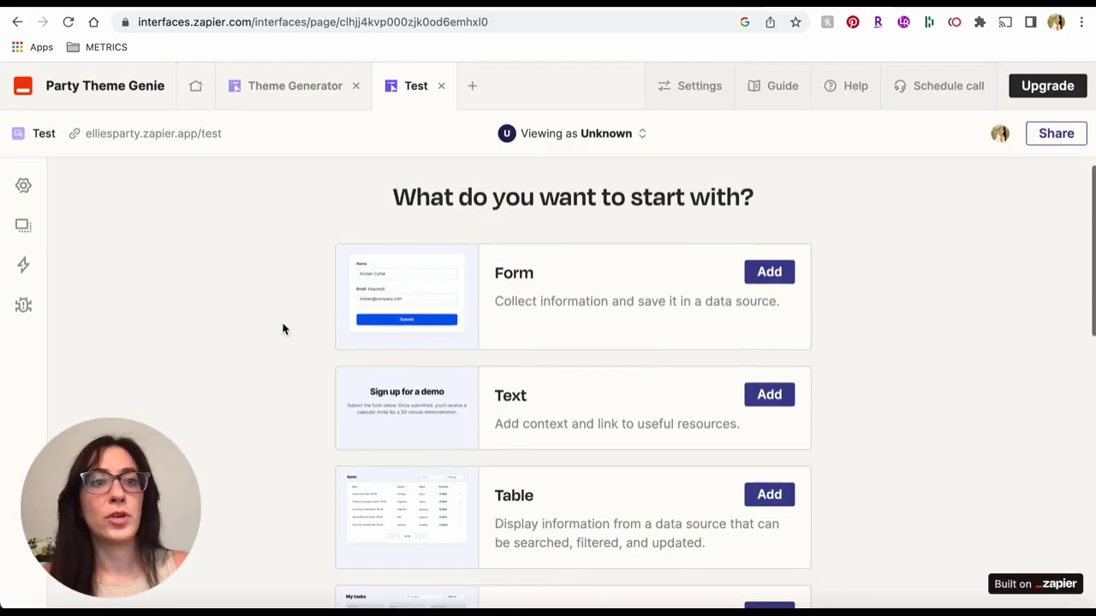
scroll(605, 269, "down", 2)
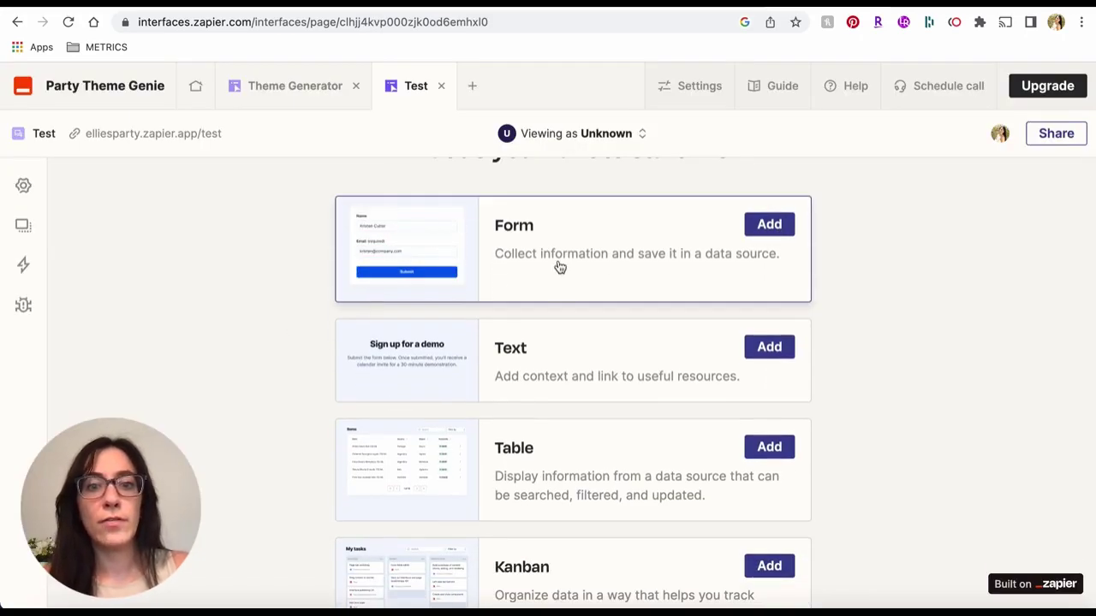
scroll(558, 268, "down", 2)
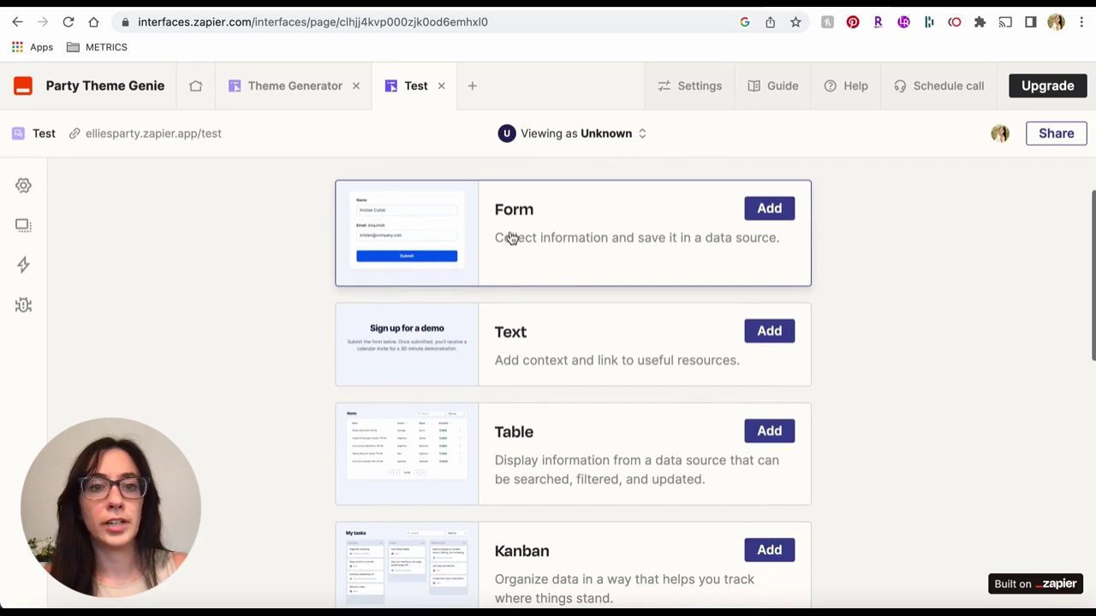
scroll(621, 293, "down", 3)
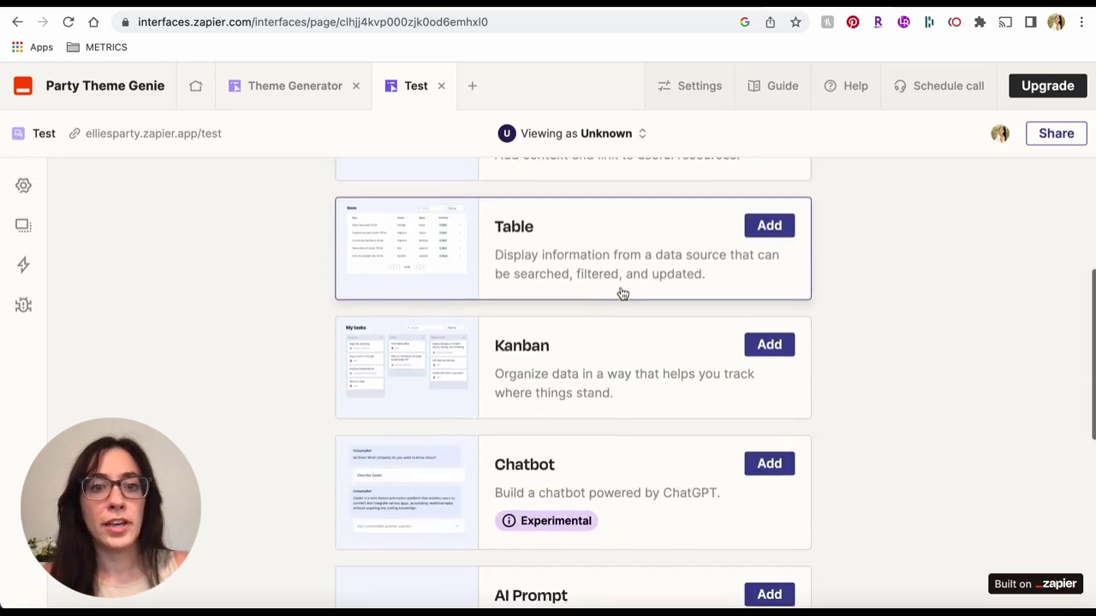
scroll(585, 303, "down", 3)
scroll(585, 303, "down", 1)
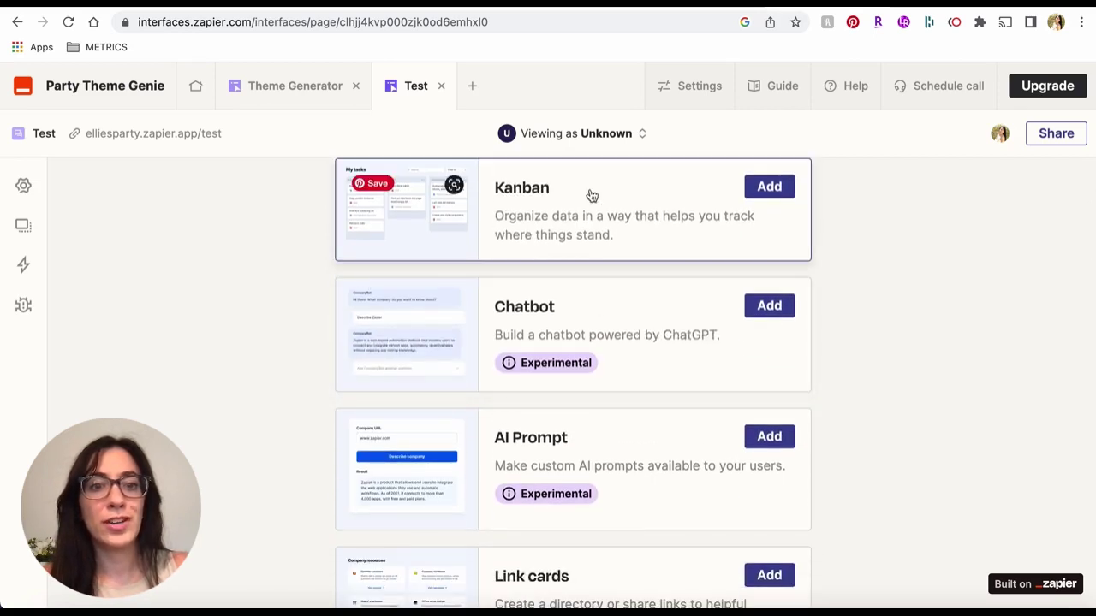
scroll(445, 274, "up", 1)
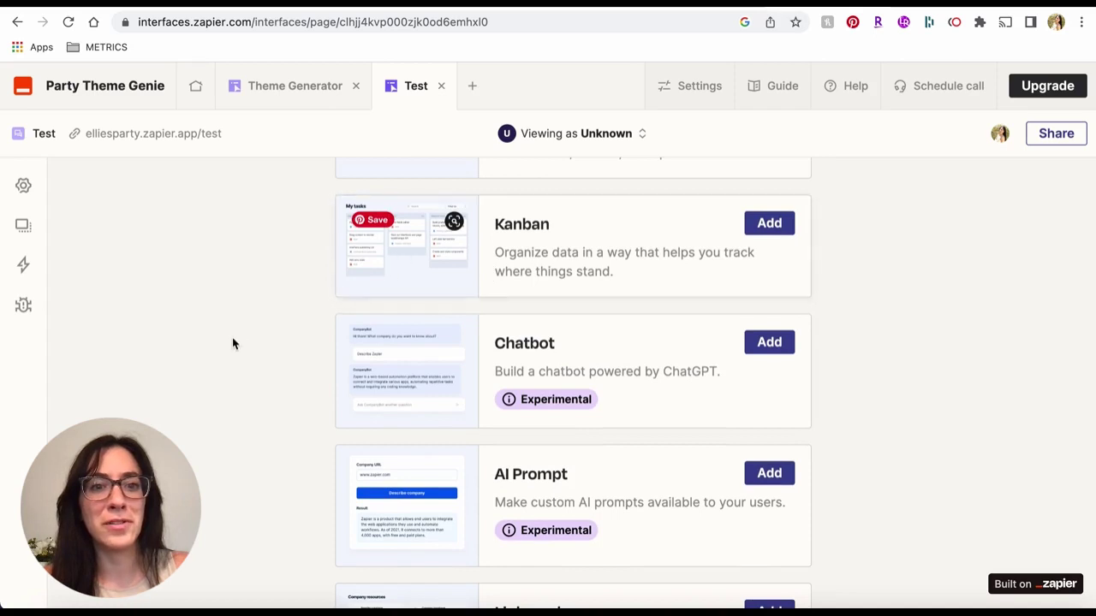
scroll(234, 343, "down", 3)
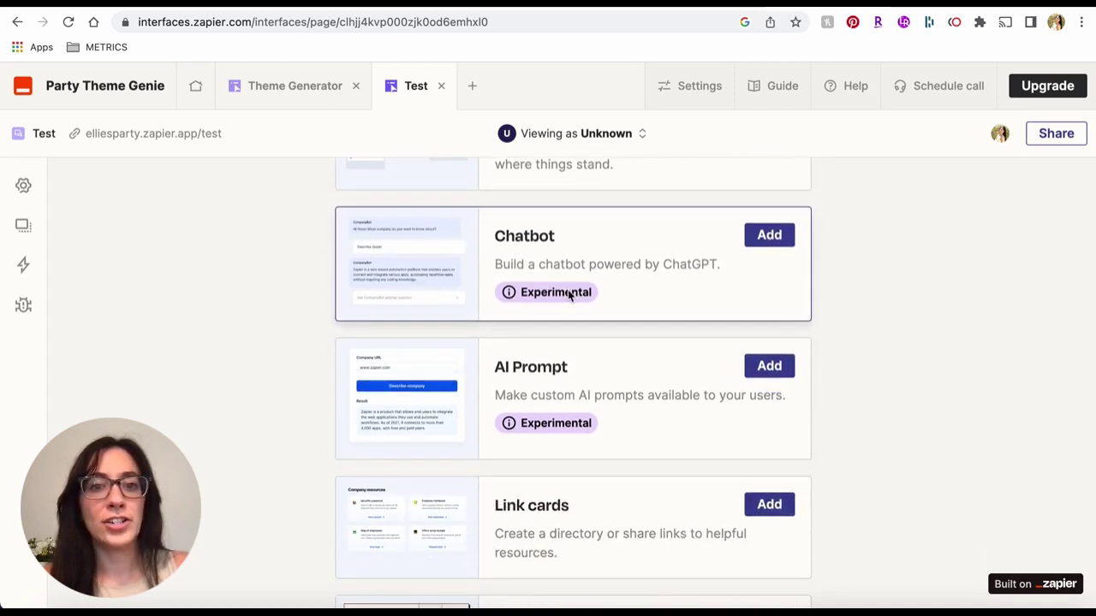
left_click(765, 239)
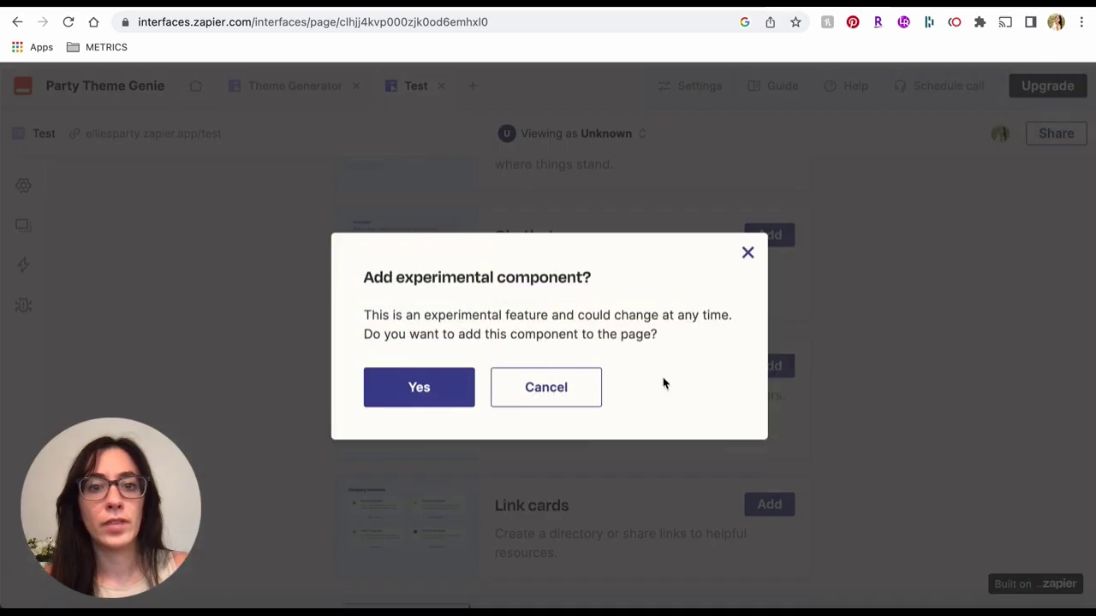
left_click(406, 390)
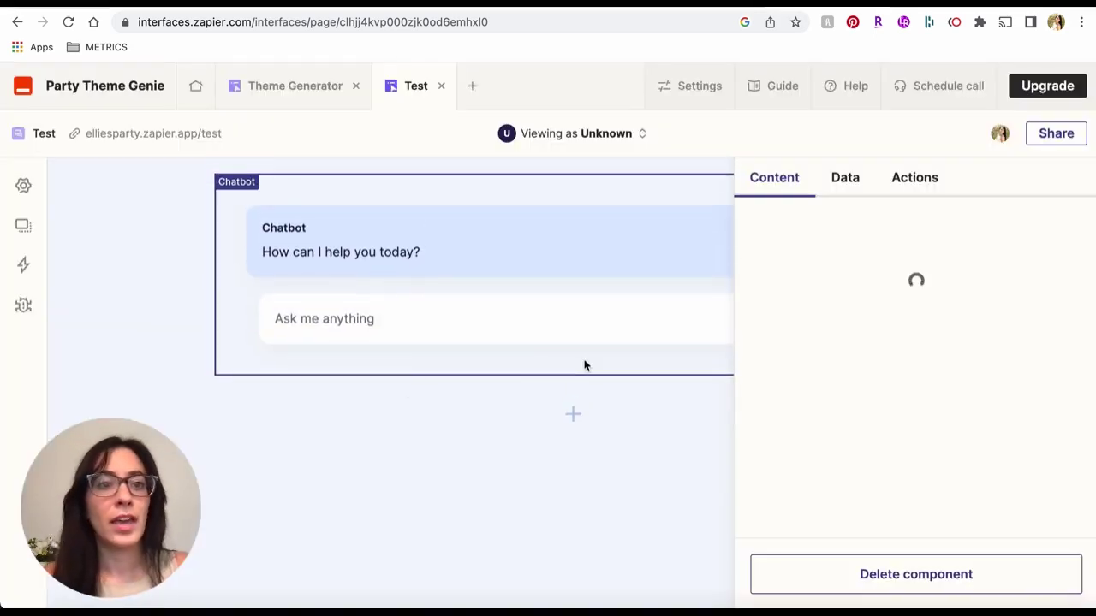
Name the chatbot on the Test page "Party Genie"
left_click(131, 271)
left_click(427, 269)
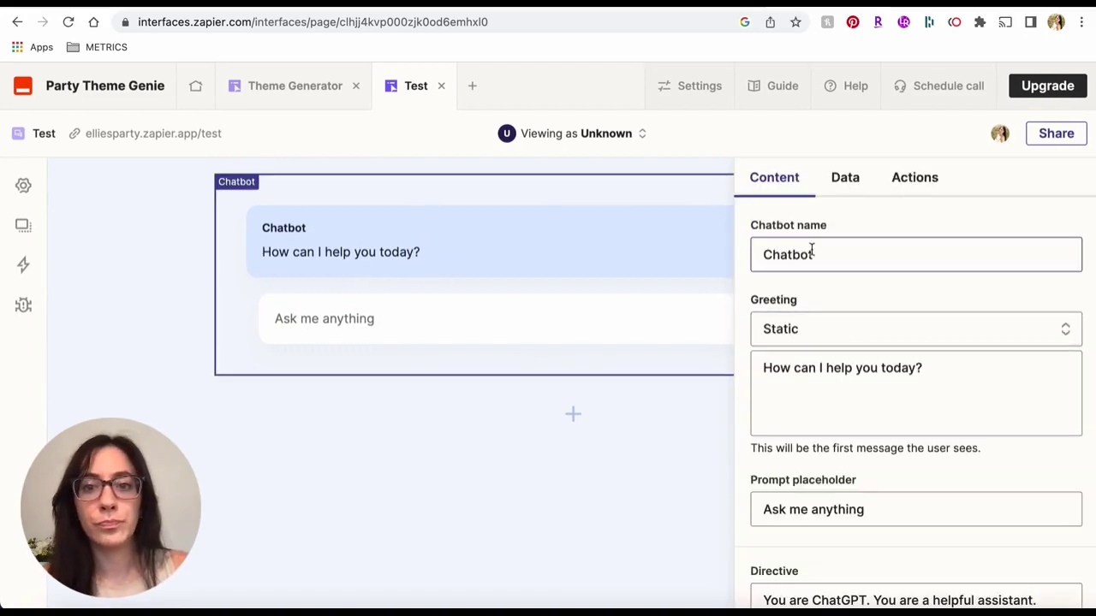
left_click(812, 254)
key("ctrl+a")
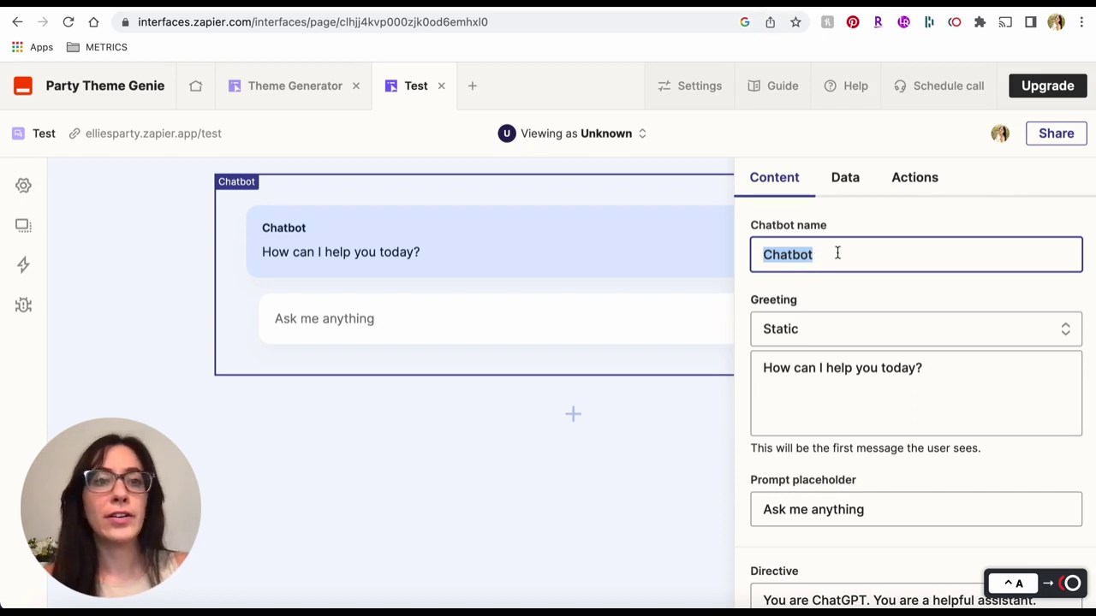
type("Party Genie")
Examine the greeting type and greeting message in the Party Genie chatbot's settings, highlighting the message text
left_click(863, 325)
left_click(838, 314)
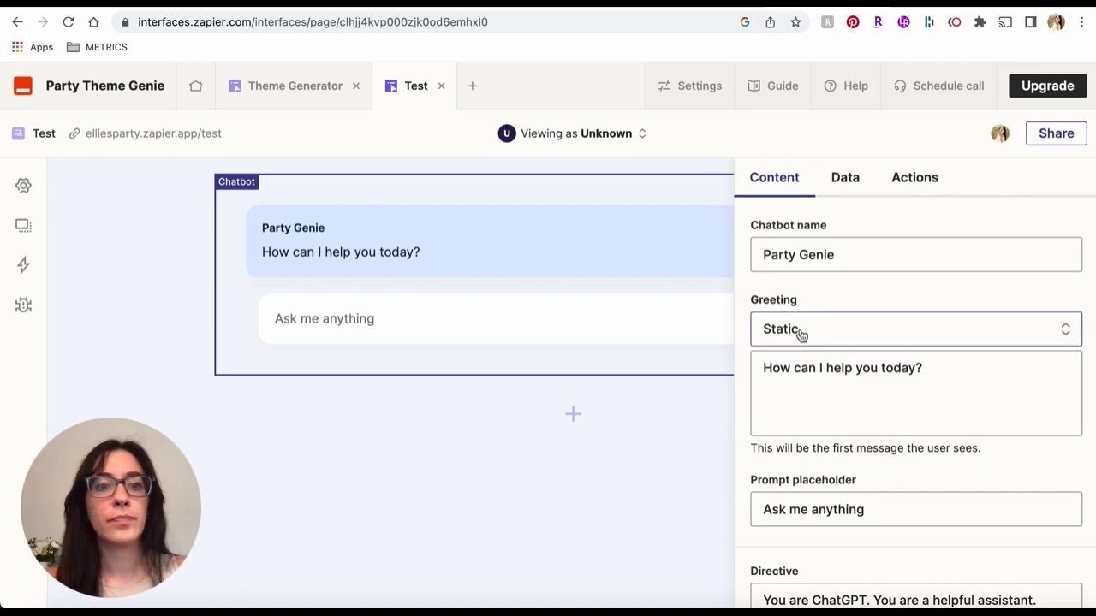
left_click(893, 376)
key("ctrl+a")
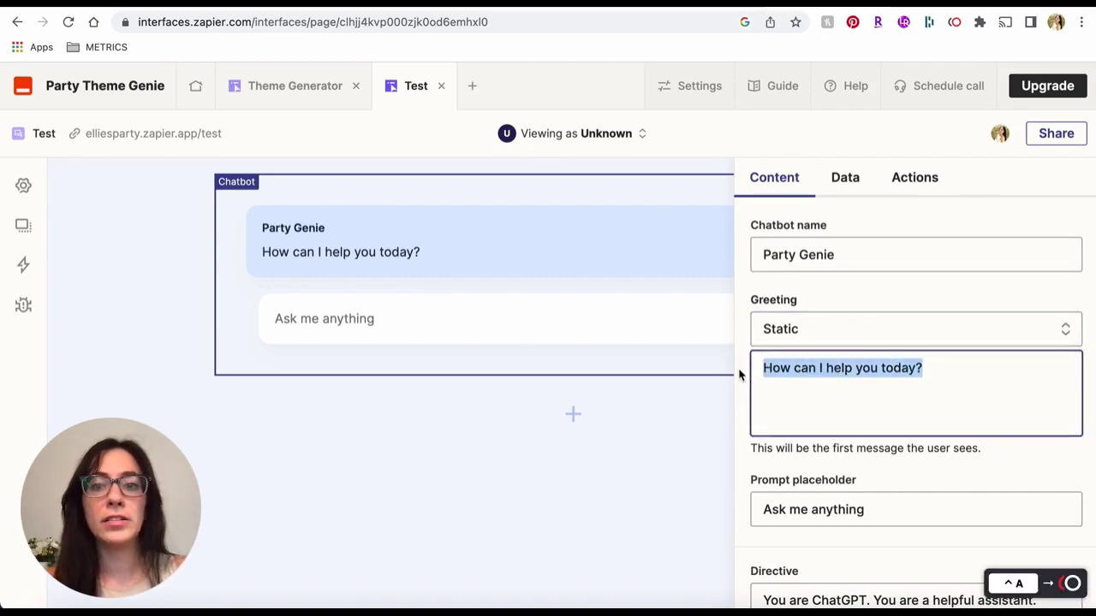
left_click(885, 377)
left_click_drag(885, 377, 759, 374)
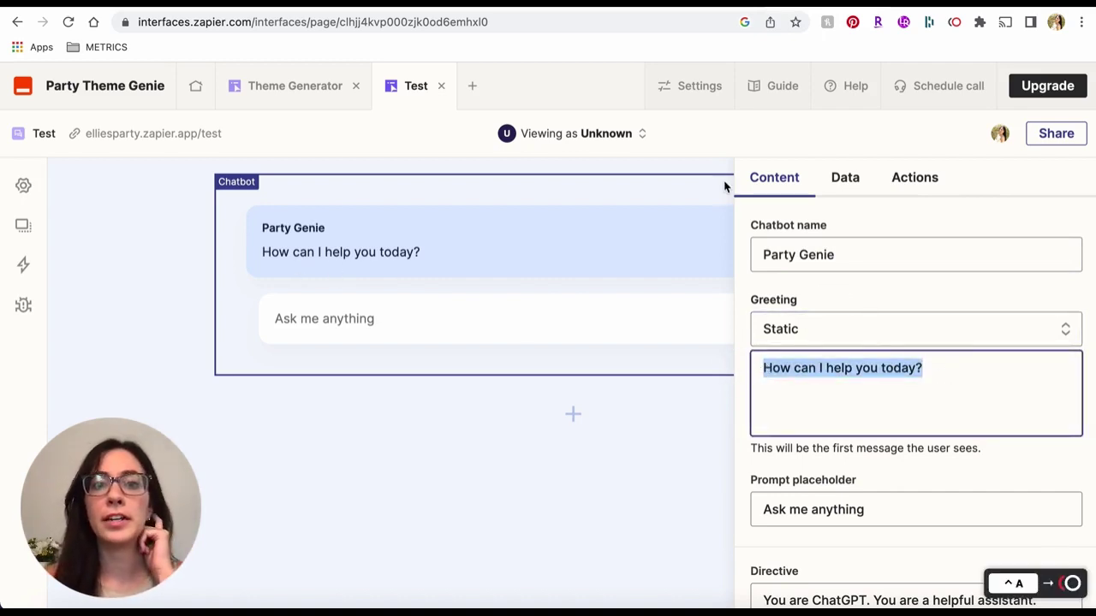
left_click(829, 411)
left_click(932, 379)
key("ctrl+a")
left_click(807, 392)
key("ctrl+a")
left_click(769, 370)
key("ctrl+a")
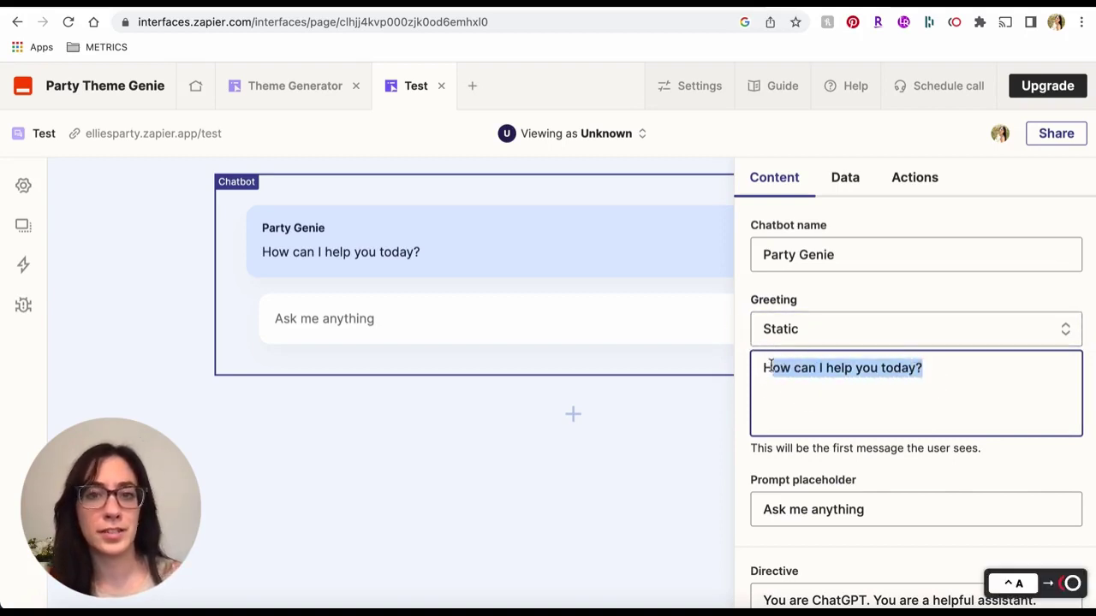
left_click_drag(857, 385, 731, 357)
left_click(788, 405)
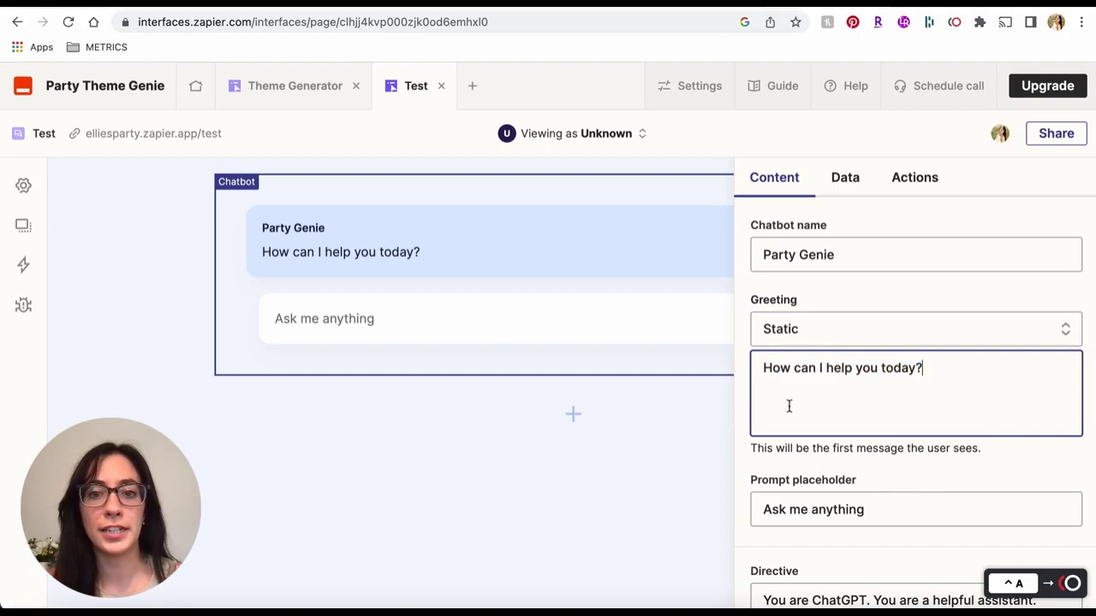
Open the chatbot's settings on the Theme Generator page and examine its greeting message
left_click(280, 85)
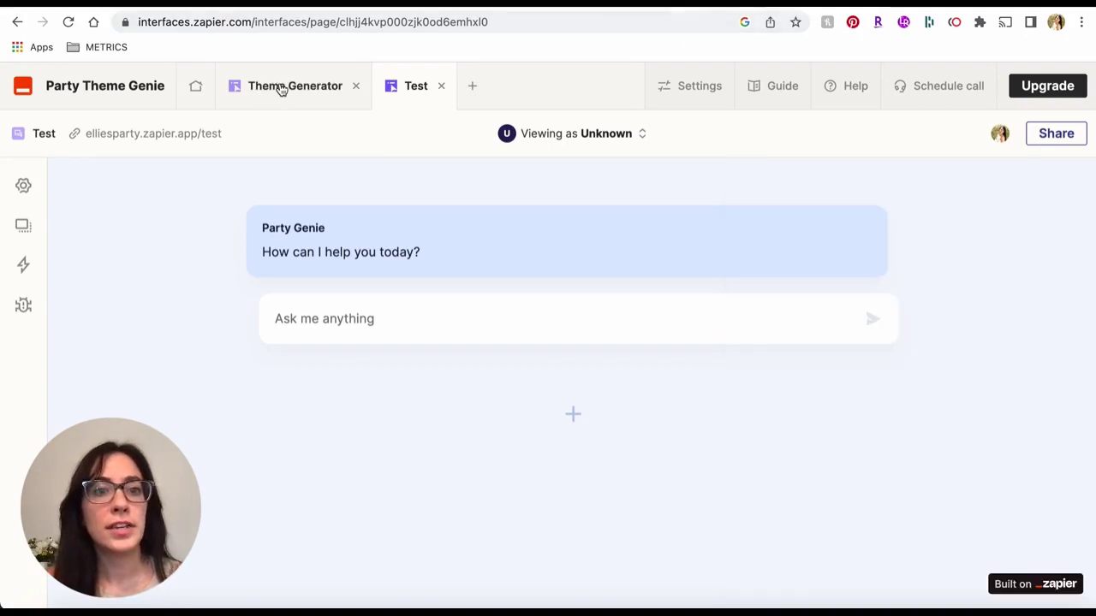
left_click(295, 265)
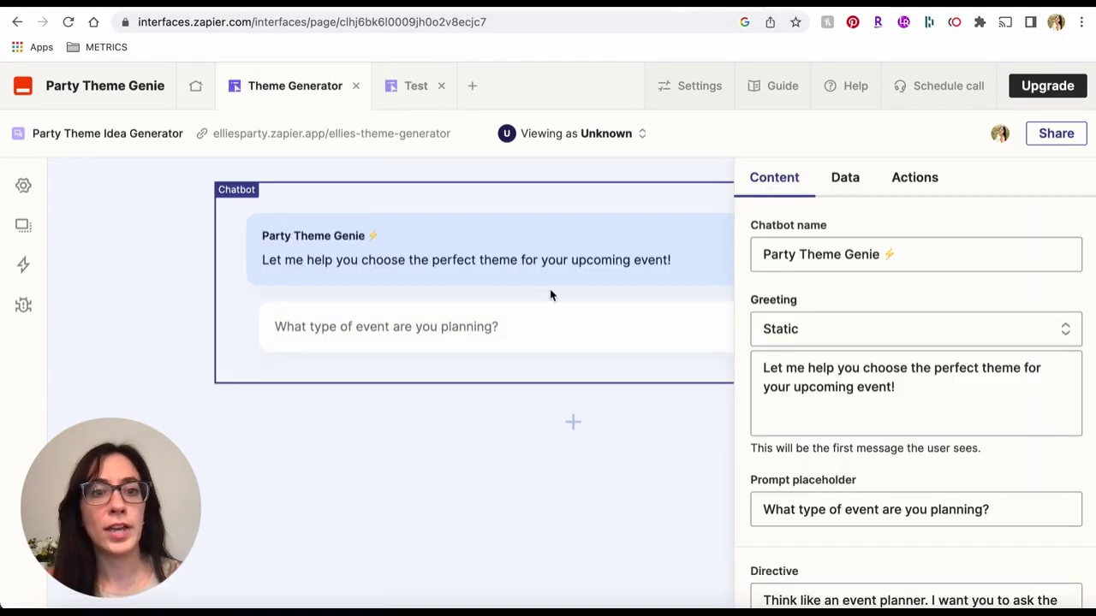
left_click(836, 357)
key("ctrl+a")
left_click(912, 397)
key("ctrl+a")
left_click(876, 405)
Examine the prompt placeholder of the Party Theme Genie chatbot, highlighting its text
scroll(876, 405, "down", 2)
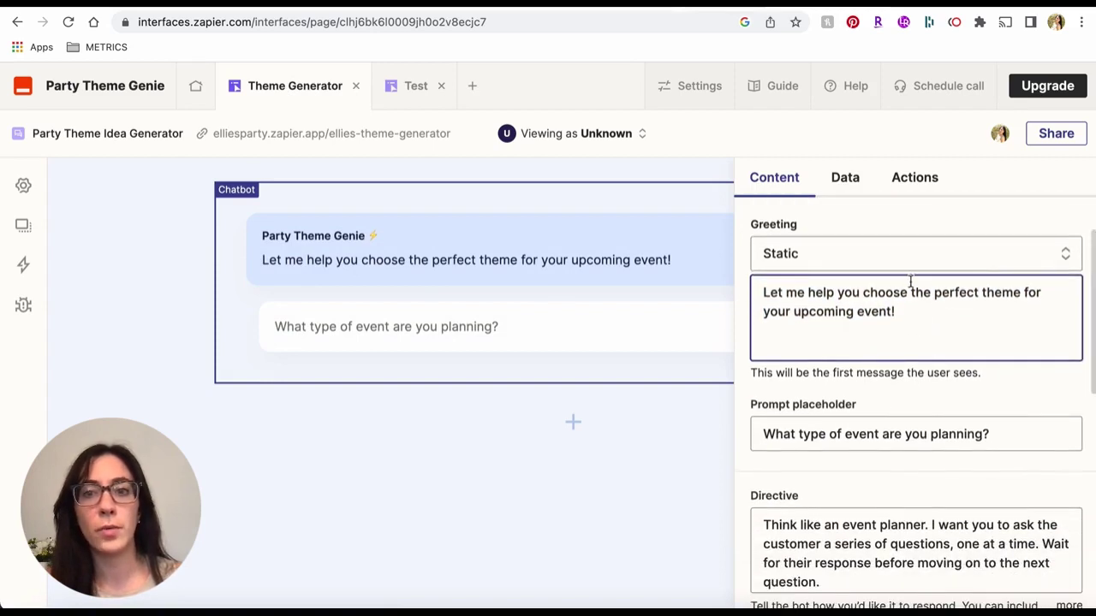
left_click(974, 433)
key("ctrl+a")
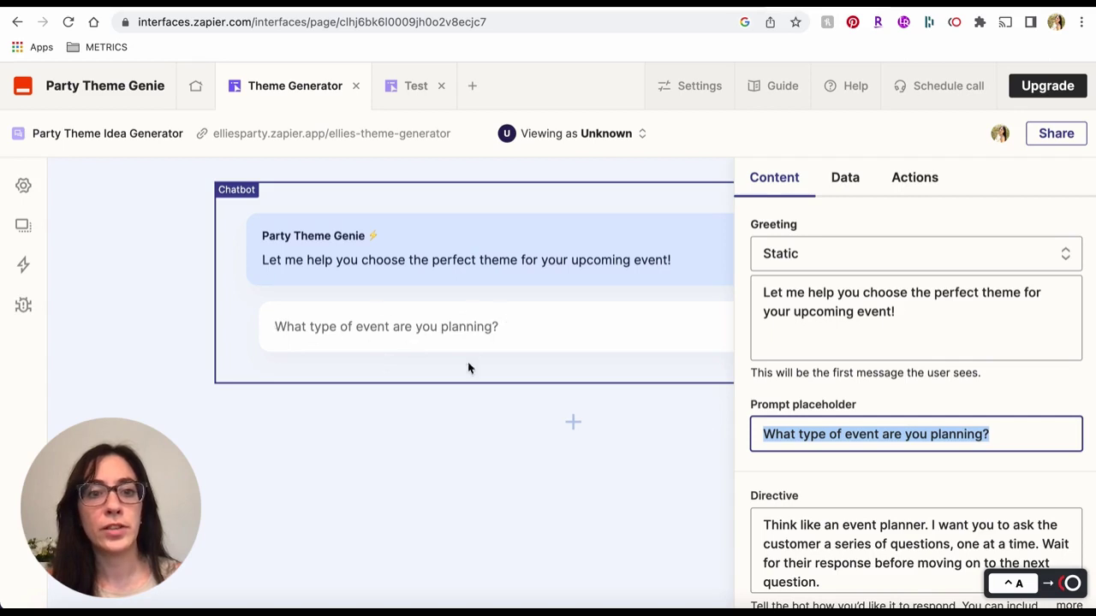
left_click(809, 434)
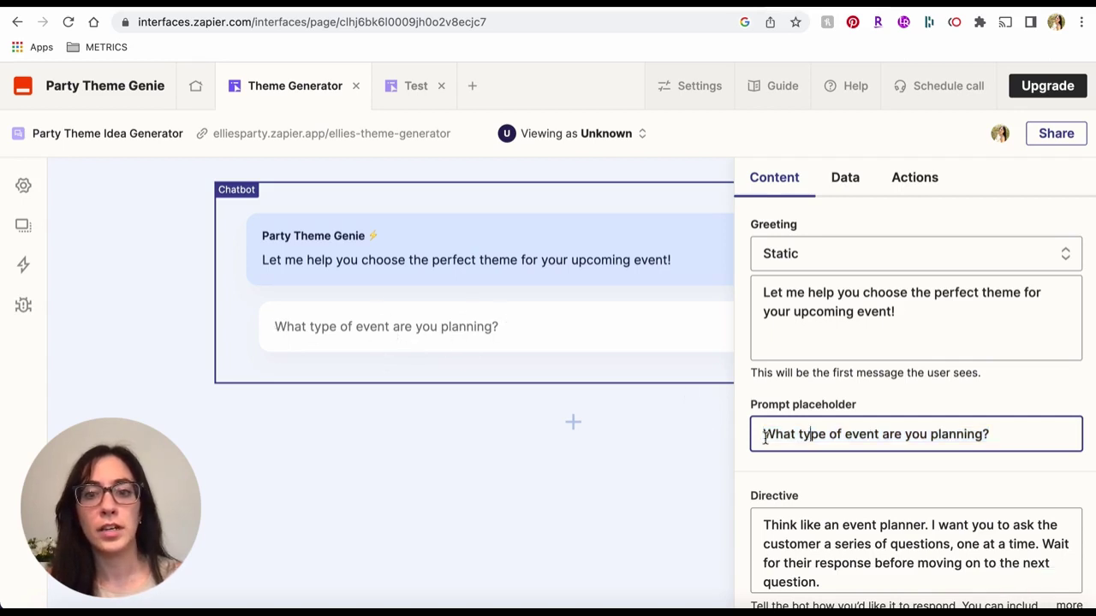
key("ctrl+a")
left_click(1021, 434)
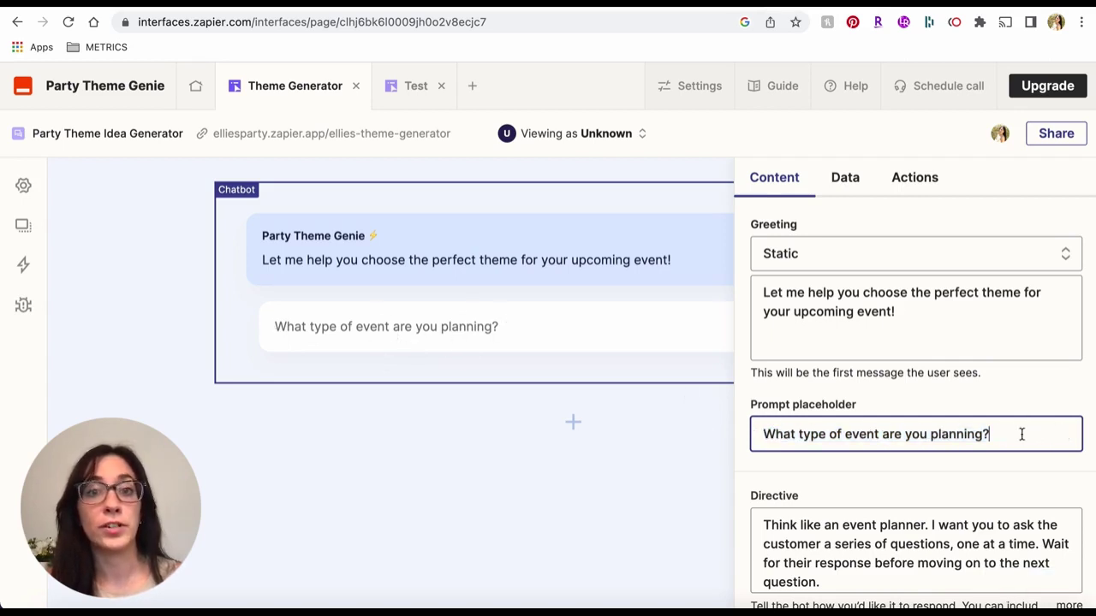
key("ctrl+a")
left_click(925, 414)
Examine the Directive of the Party Theme Genie chatbot, highlighting its full text
scroll(926, 414, "down", 3)
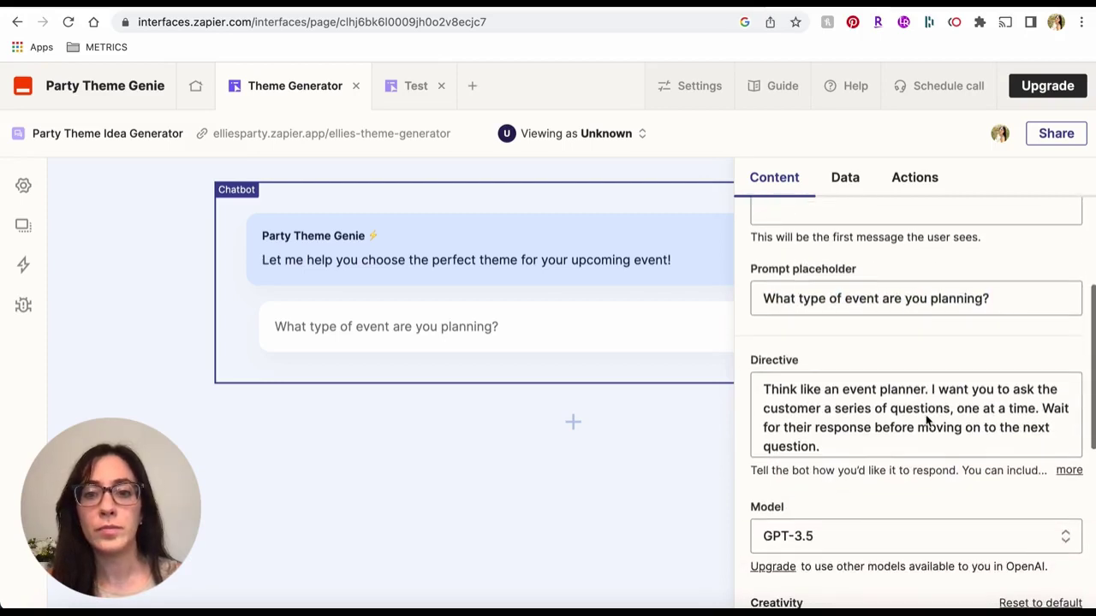
left_click(926, 414)
key("ctrl+a")
key("ctrl+v")
scroll(831, 355, "down", 1)
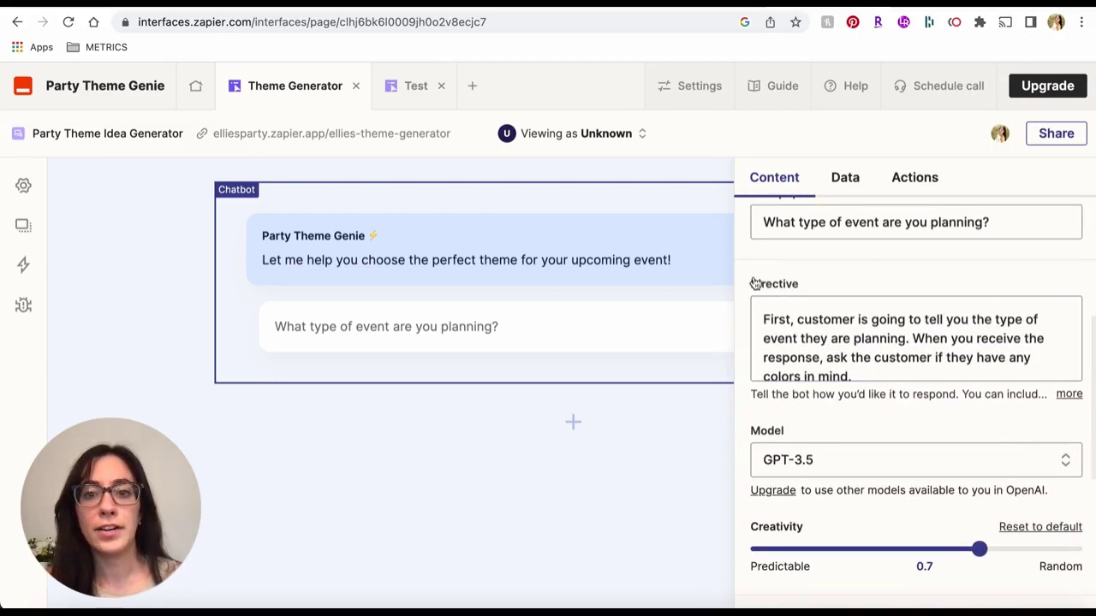
scroll(798, 351, "up", 2)
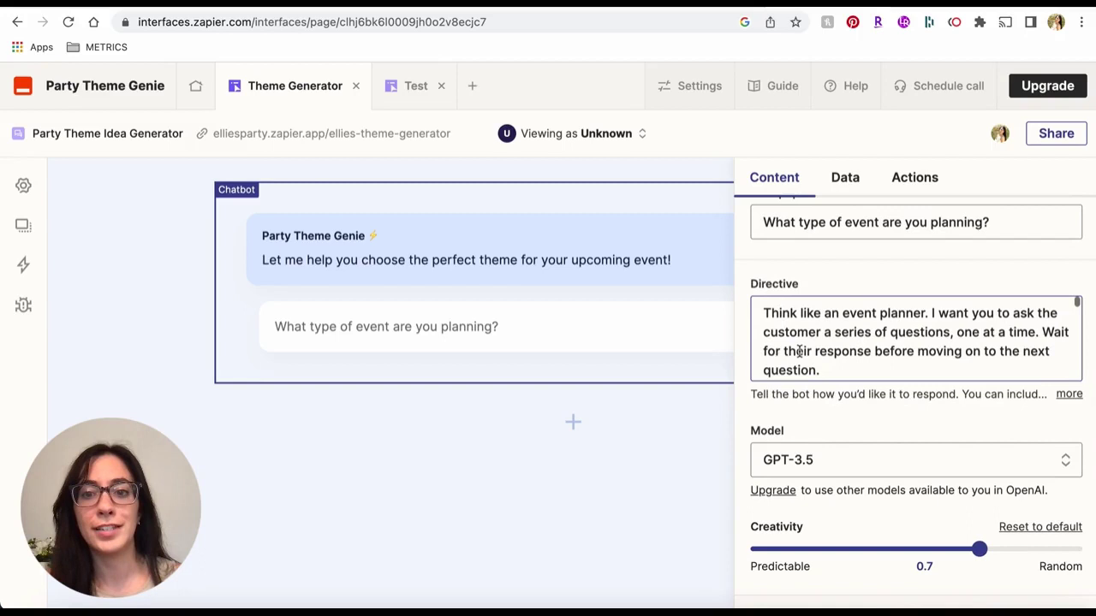
left_click(796, 350)
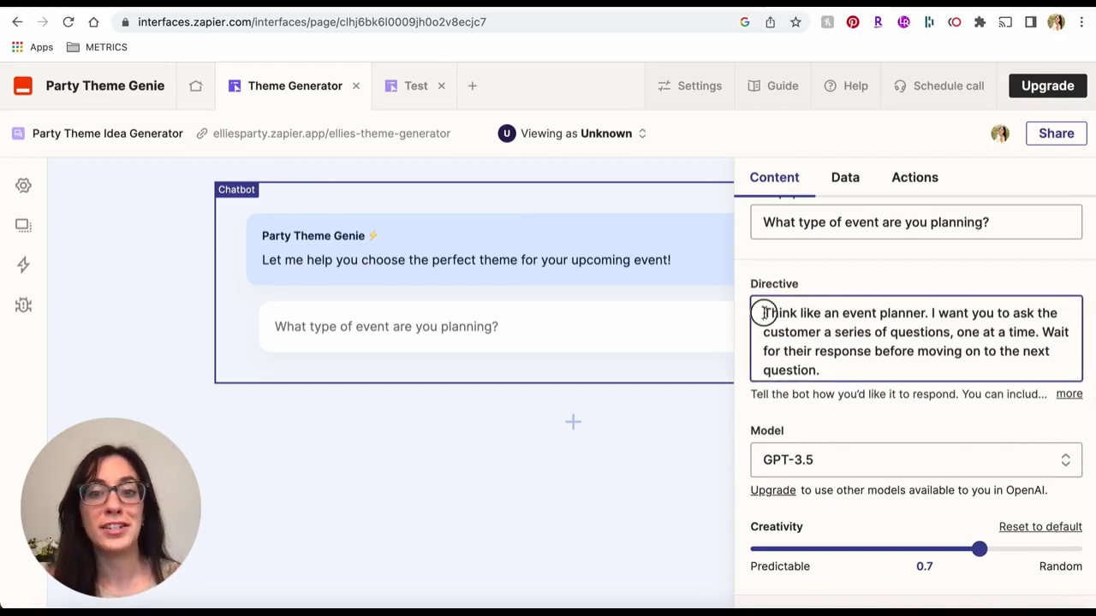
key("ctrl+a")
left_click(846, 363)
Switch to the published theme generator page and review the baby shower conversation, highlighting the second theme idea
scroll(846, 364, "up", 5)
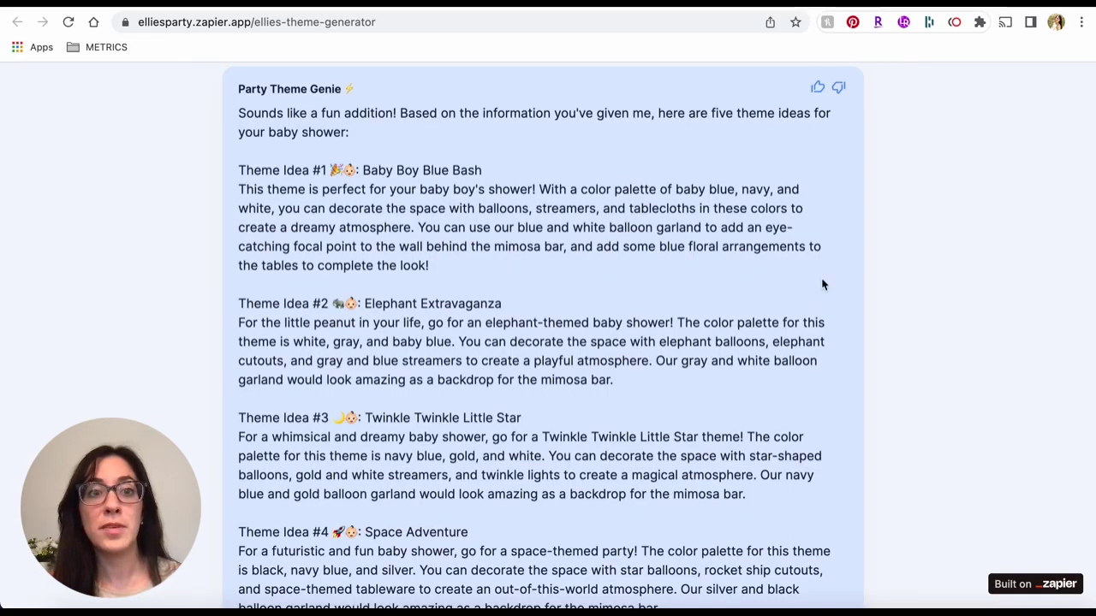
scroll(822, 284, "up", 15)
scroll(822, 283, "down", 13)
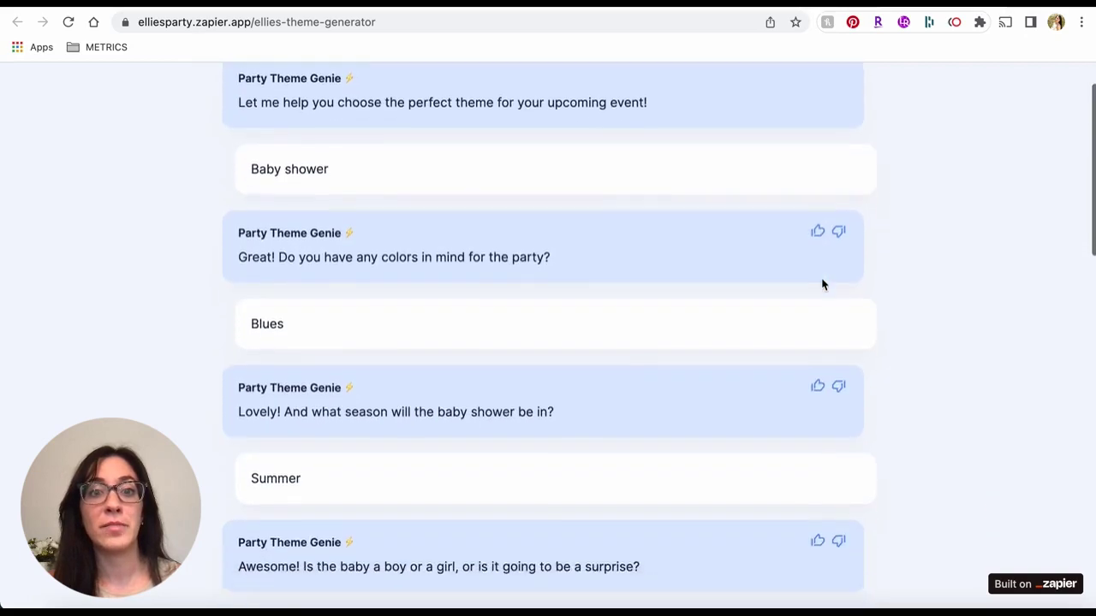
scroll(472, 416, "down", 4)
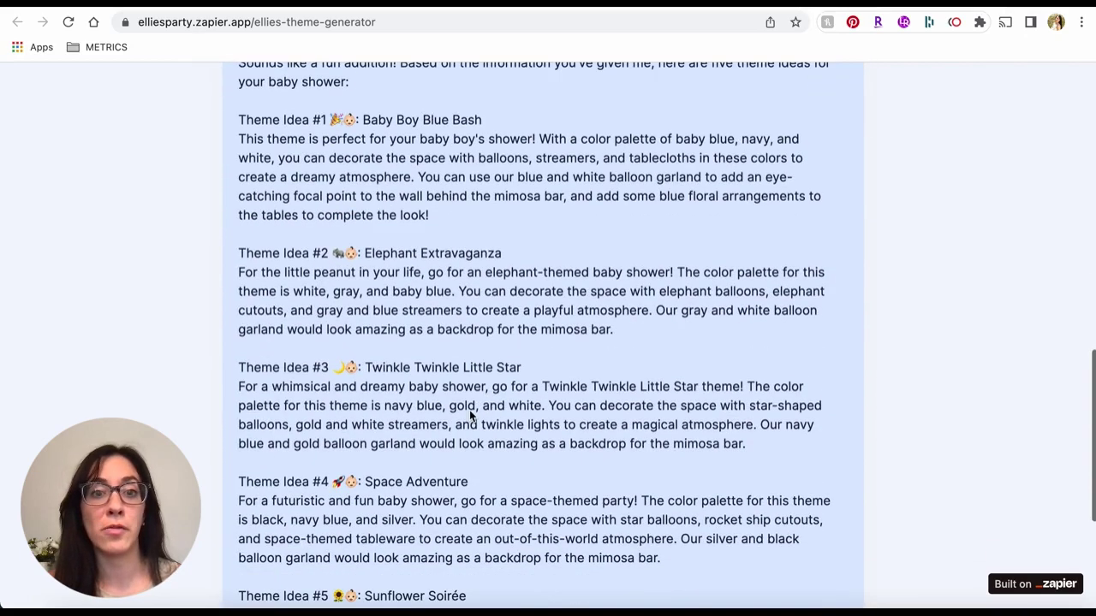
left_click_drag(614, 331, 237, 260)
left_click(268, 266)
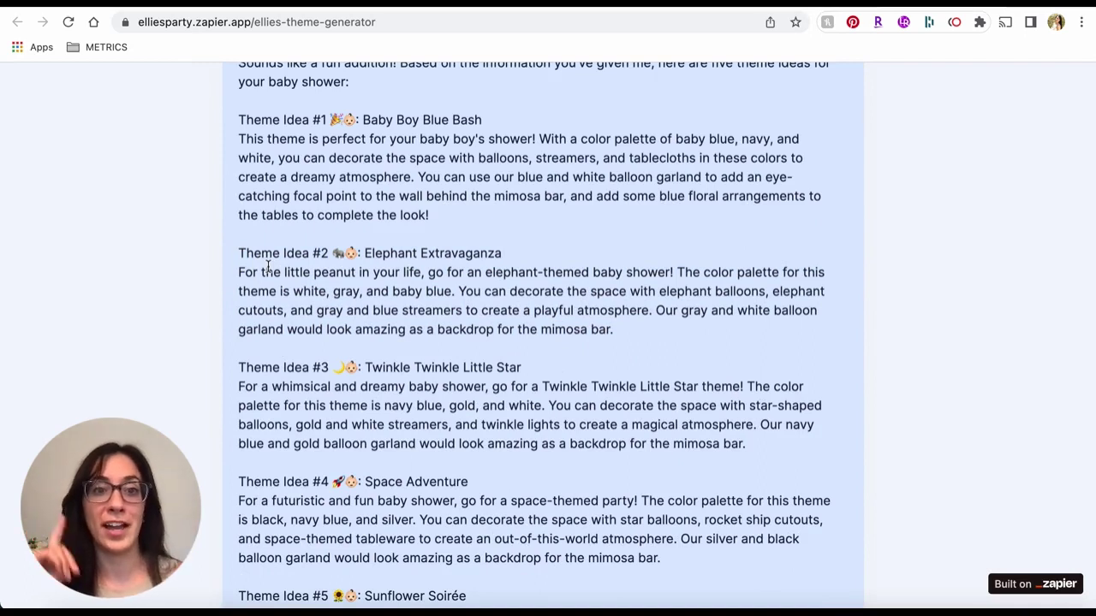
Return to the Theme Generator page in the editor and review the whole chatbot Directive, highlighting it from start to end
left_click(803, 7)
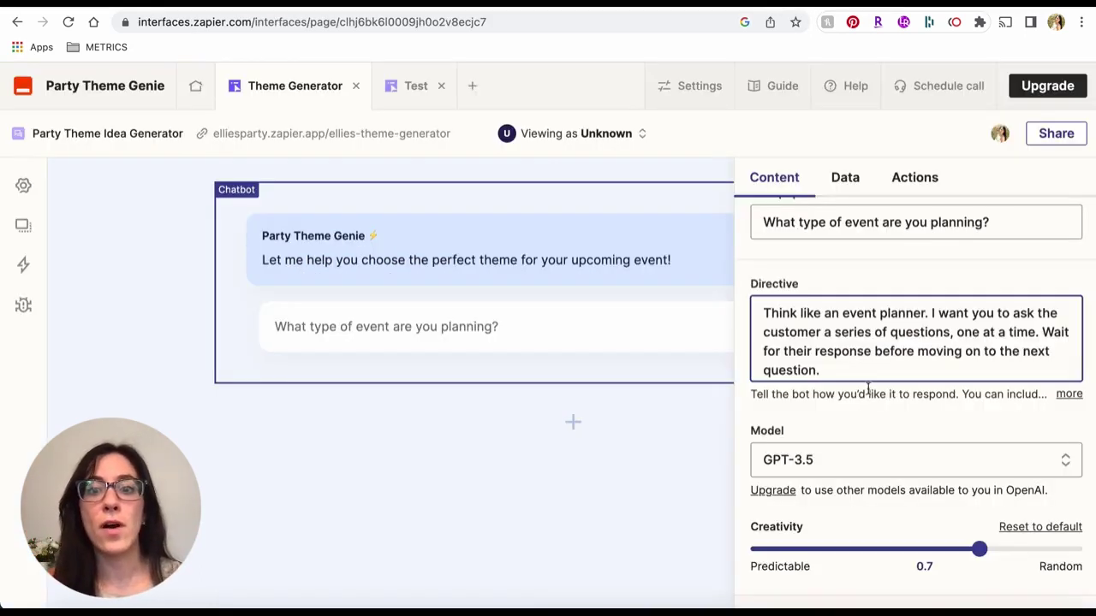
scroll(831, 337, "down", 2)
scroll(826, 334, "up", 2)
left_click(766, 312)
key("ctrl+a")
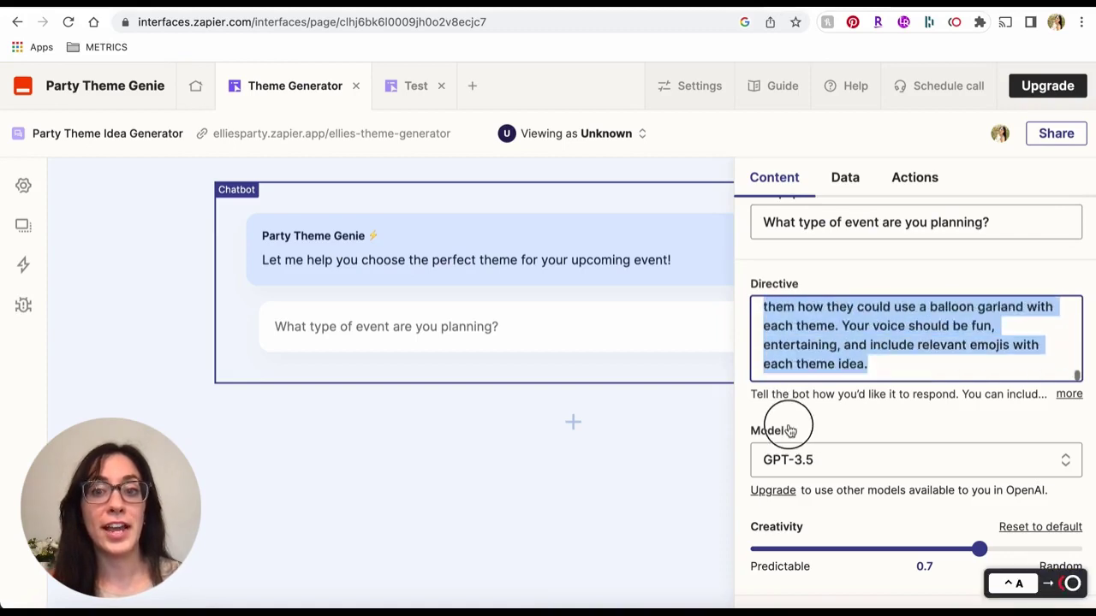
left_click(793, 363)
scroll(792, 361, "up", 5)
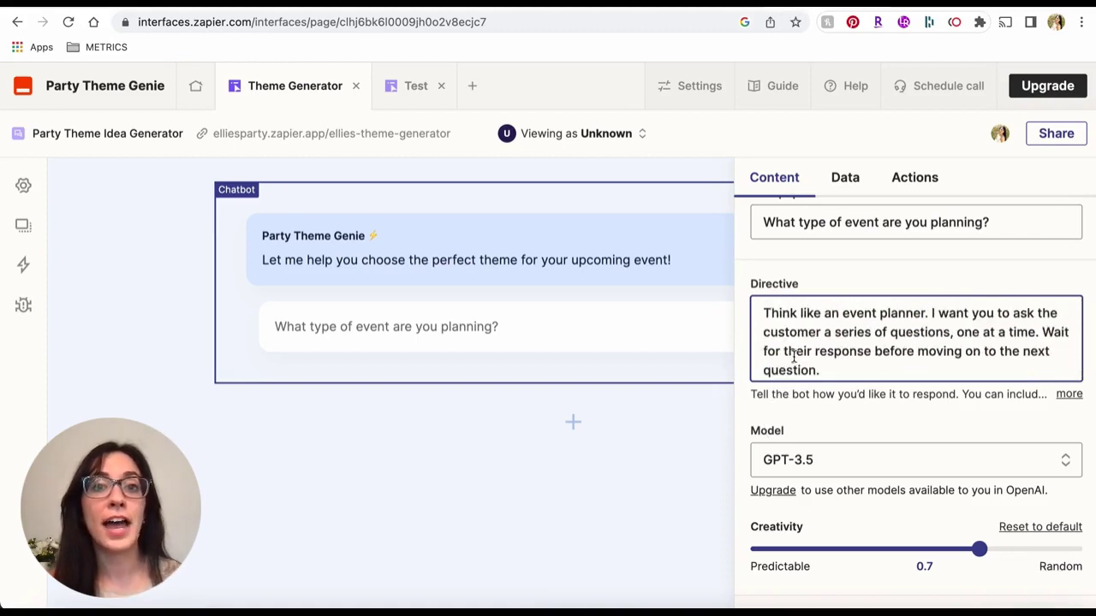
scroll(799, 347, "up", 1)
key("ctrl+a")
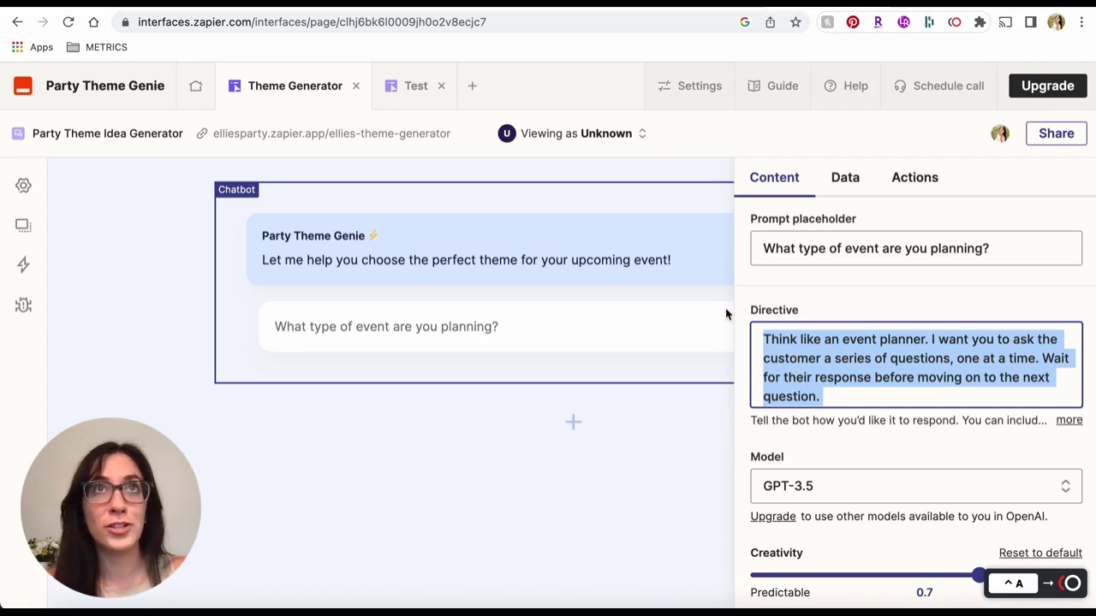
left_click(849, 378)
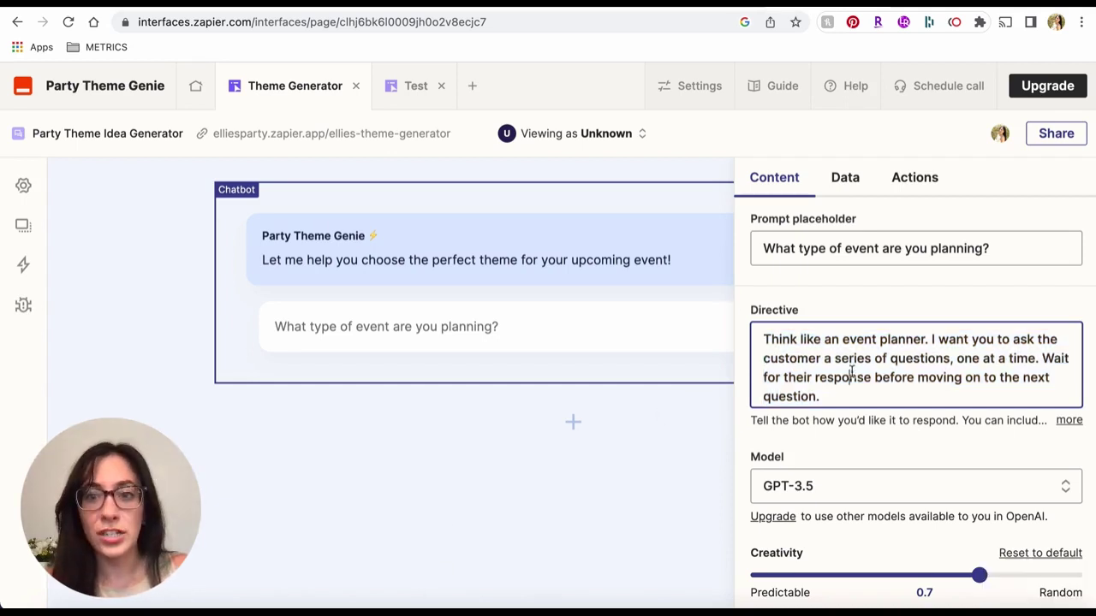
Read the Directive's opening event-planner instructions and the series of customer questions that follows, highlighting the opening lines
scroll(849, 377, "up", 1)
left_click_drag(754, 360, 931, 390)
left_click(969, 382)
scroll(922, 379, "down", 1)
left_click(925, 401)
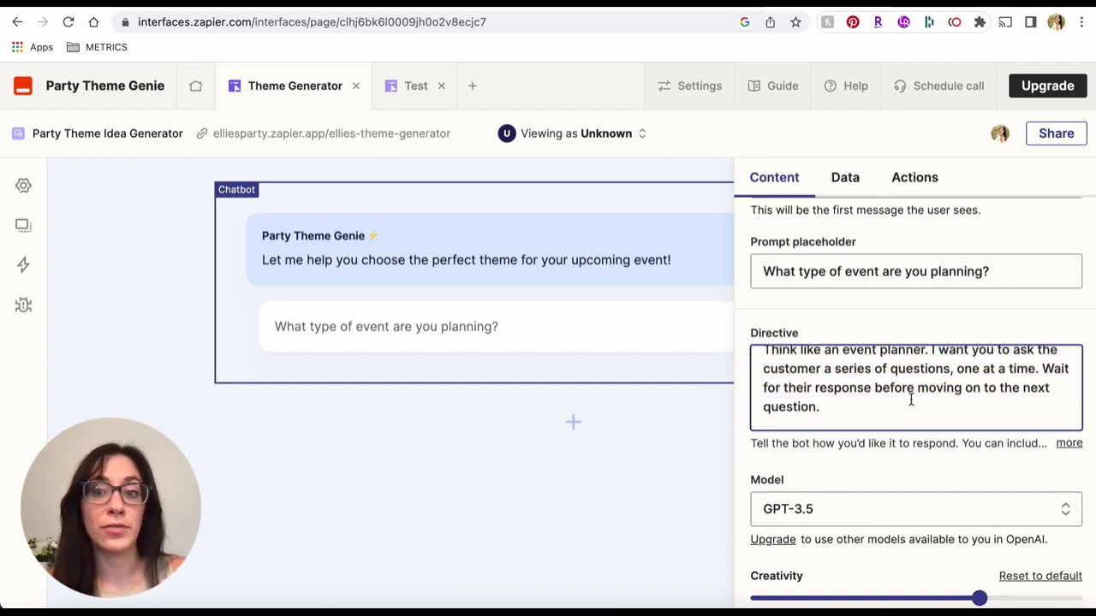
key("ctrl+v")
scroll(906, 402, "down", 3)
scroll(902, 409, "down", 3)
scroll(902, 410, "down", 3)
scroll(902, 409, "down", 5)
scroll(903, 409, "down", 1)
Examine the Directive's instructions for listing 5 theme ideas with titles, emojis and explanations, highlighting the relevant lines
left_click_drag(824, 362, 942, 392)
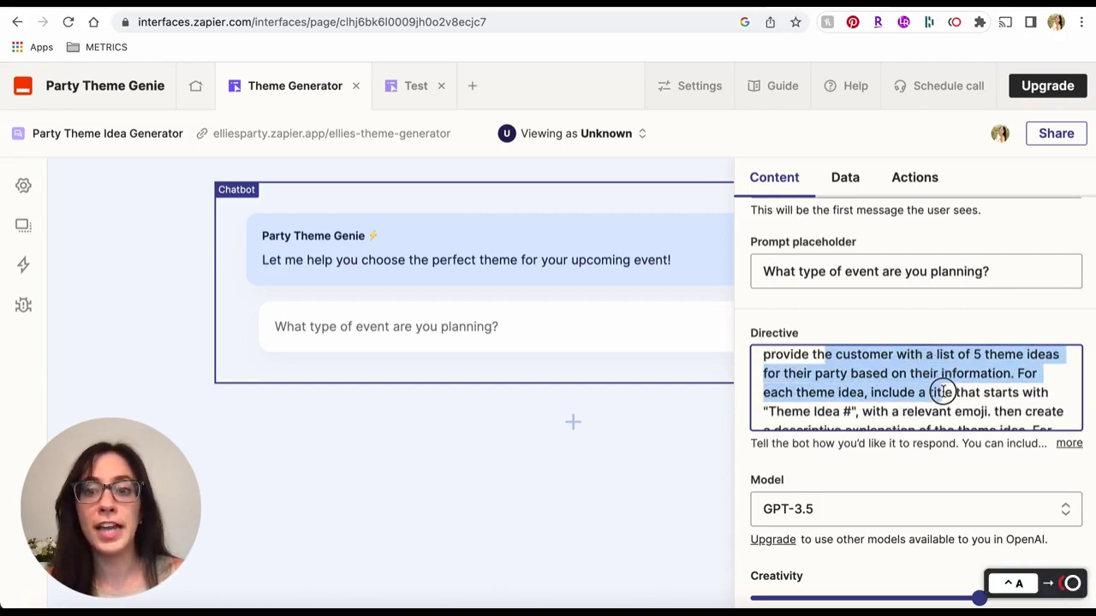
left_click(941, 390)
scroll(941, 389, "down", 3)
scroll(848, 377, "up", 2)
left_click_drag(763, 382, 856, 383)
left_click(848, 392)
scroll(857, 394, "down", 5)
scroll(870, 398, "up", 6)
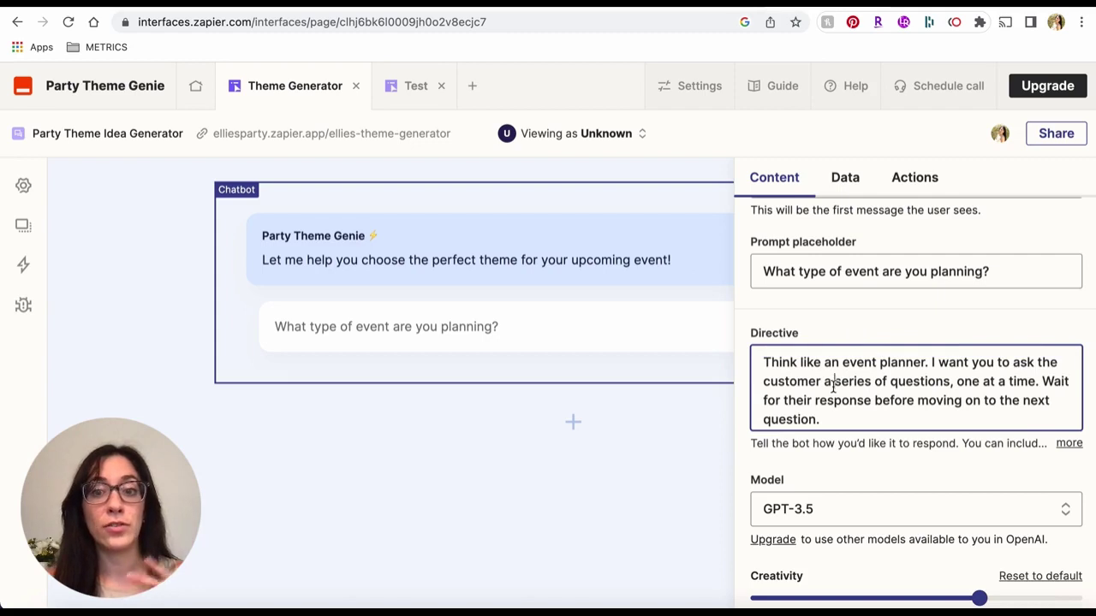
Highlight the complete Directive again and check its closing instructions on balloon garlands, voice and emojis
key("super+a")
scroll(868, 394, "down", 6)
left_click(843, 414)
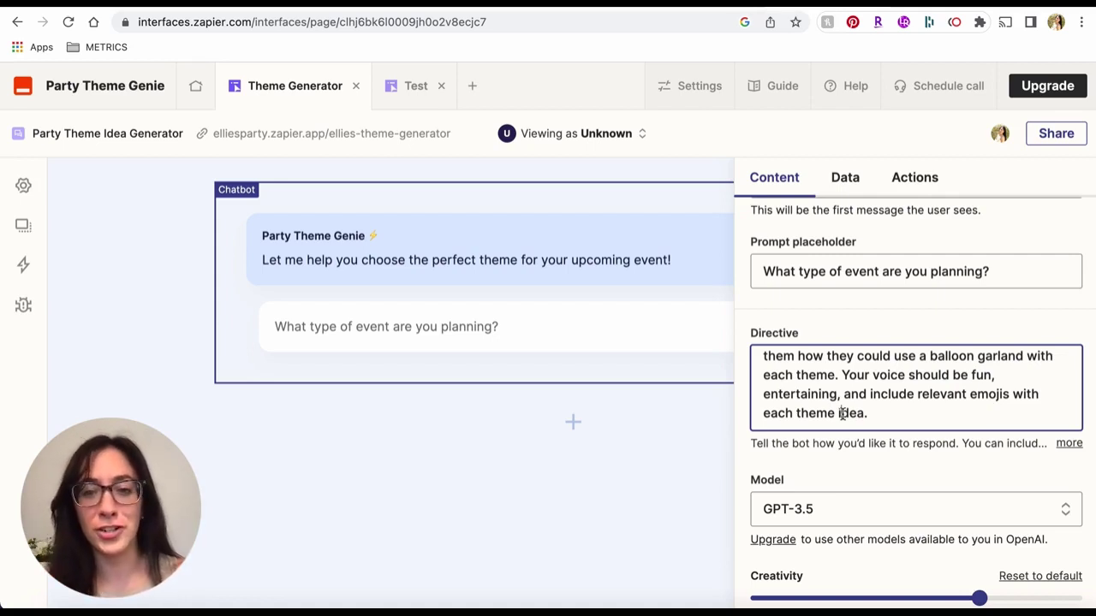
scroll(833, 397, "up", 5)
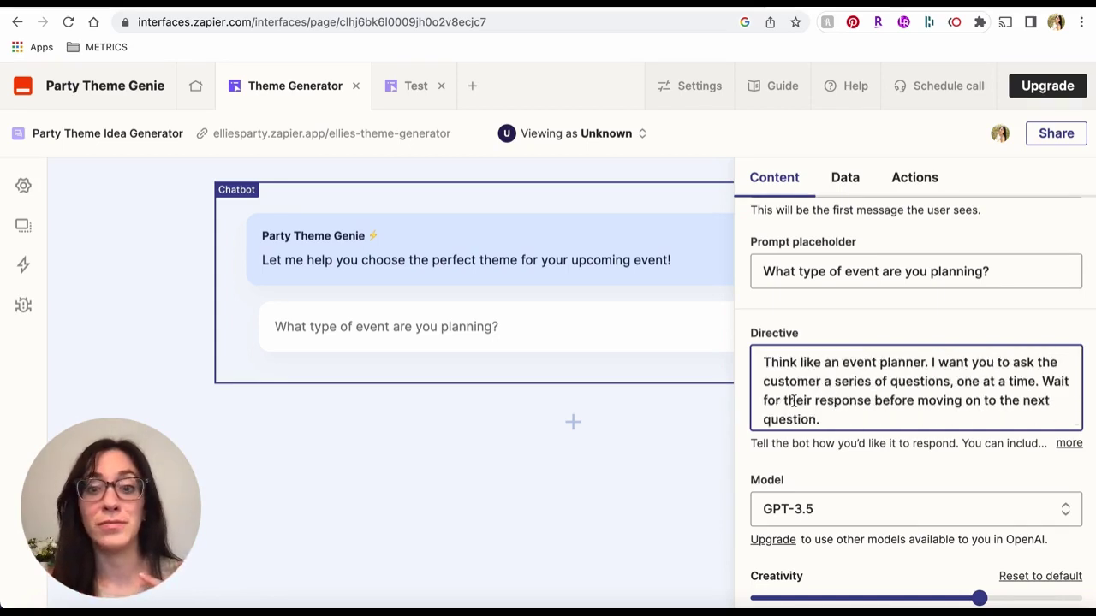
View the chatbot's available Model options and the Interfaces Premium upgrade details, and close the upgrade offer
scroll(795, 400, "down", 5)
scroll(797, 508, "down", 3)
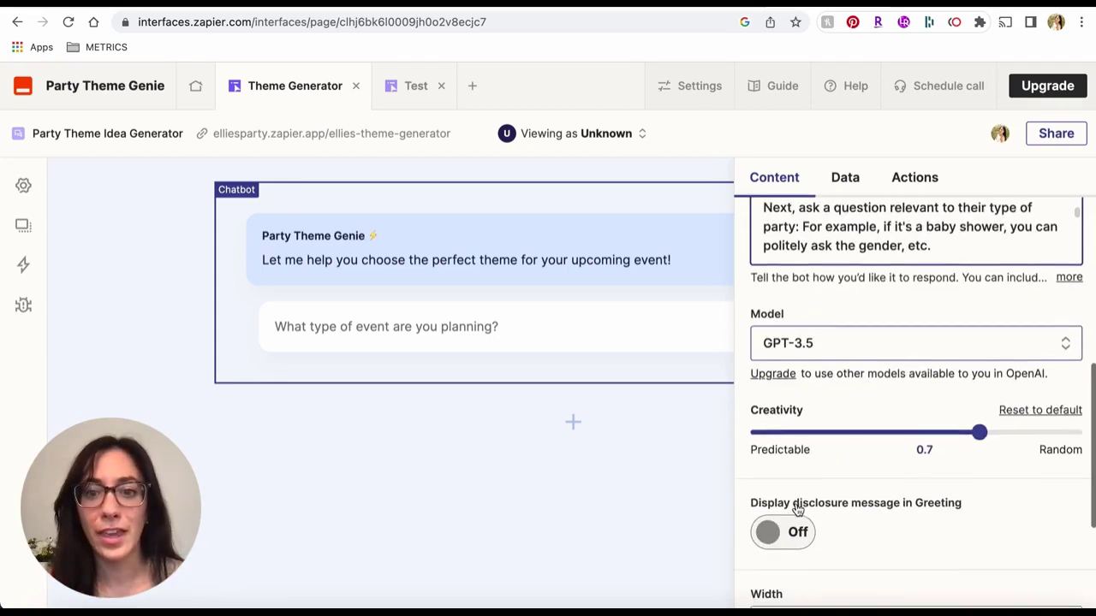
left_click(821, 347)
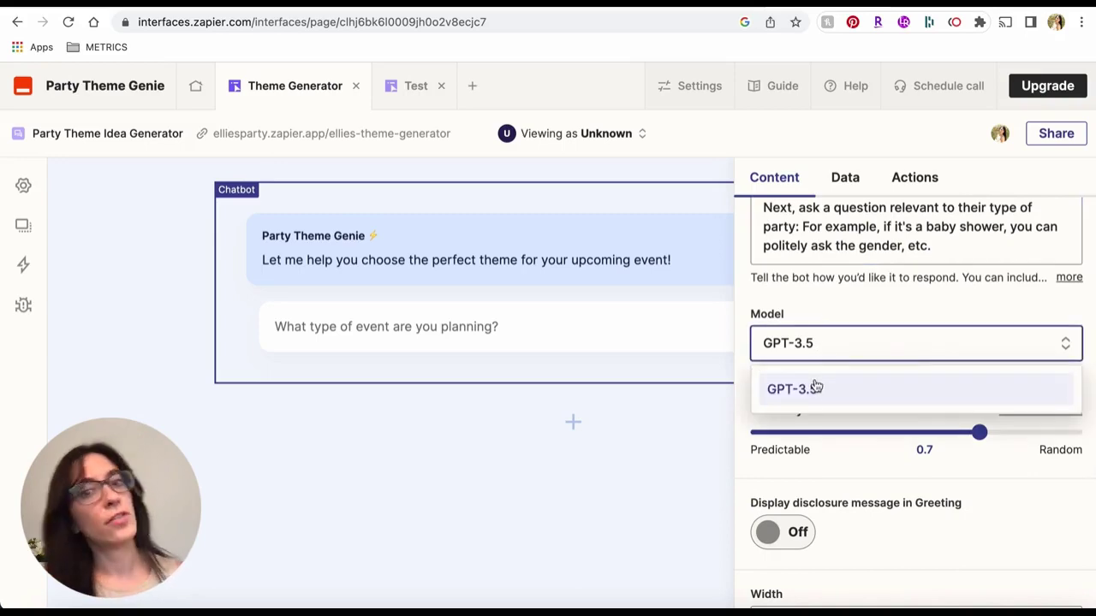
left_click(863, 310)
left_click(776, 374)
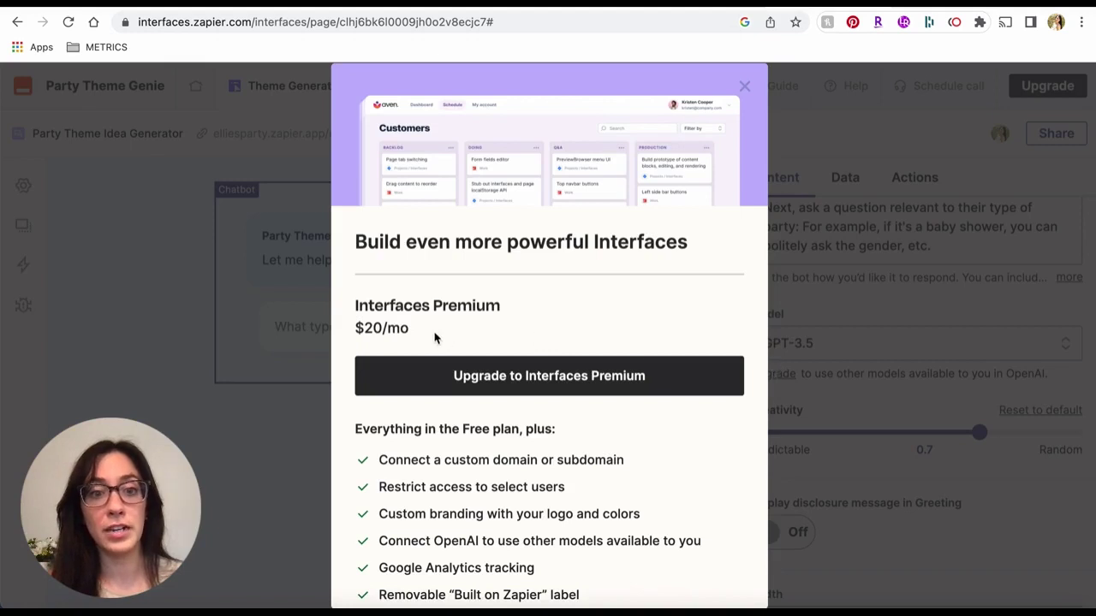
left_click_drag(354, 306, 514, 308)
left_click(497, 485)
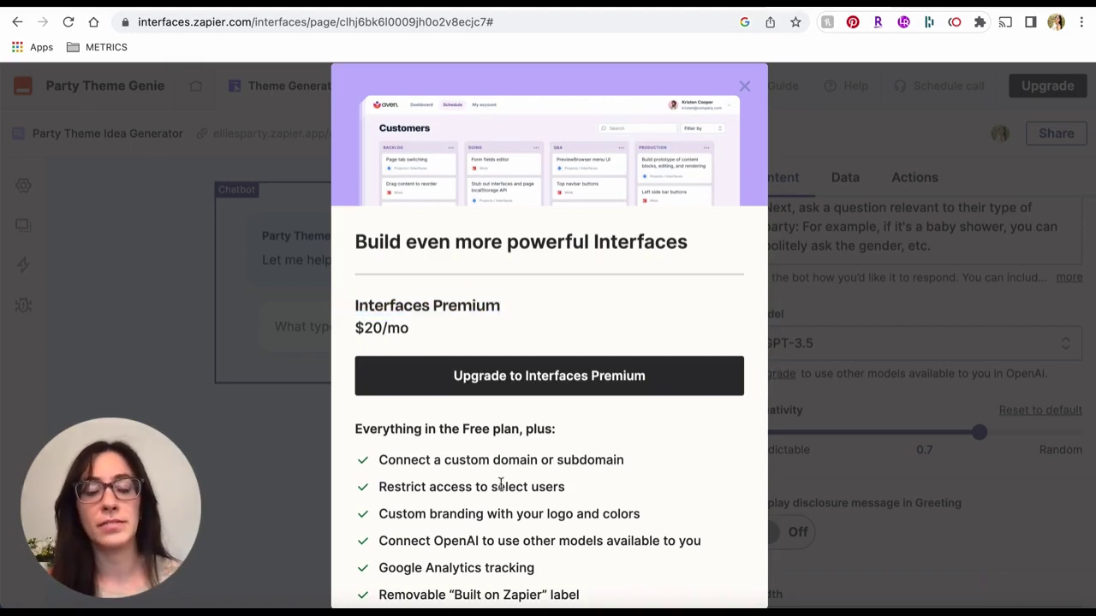
left_click(744, 87)
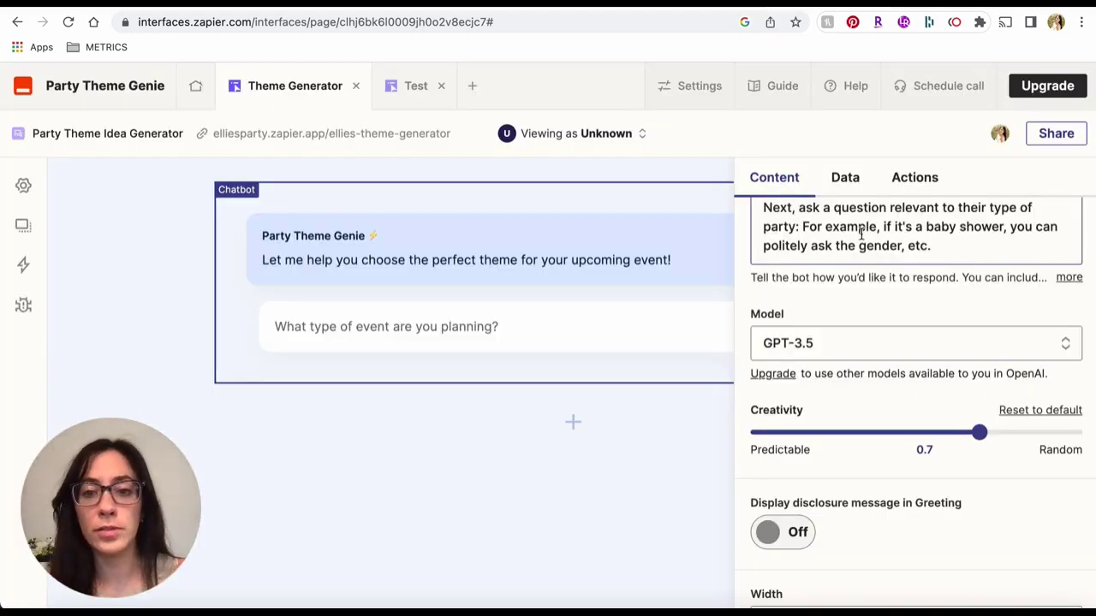
Examine the chatbot's Creativity, disclosure message, Width and Alignment settings
scroll(861, 233, "down", 2)
scroll(910, 435, "down", 1)
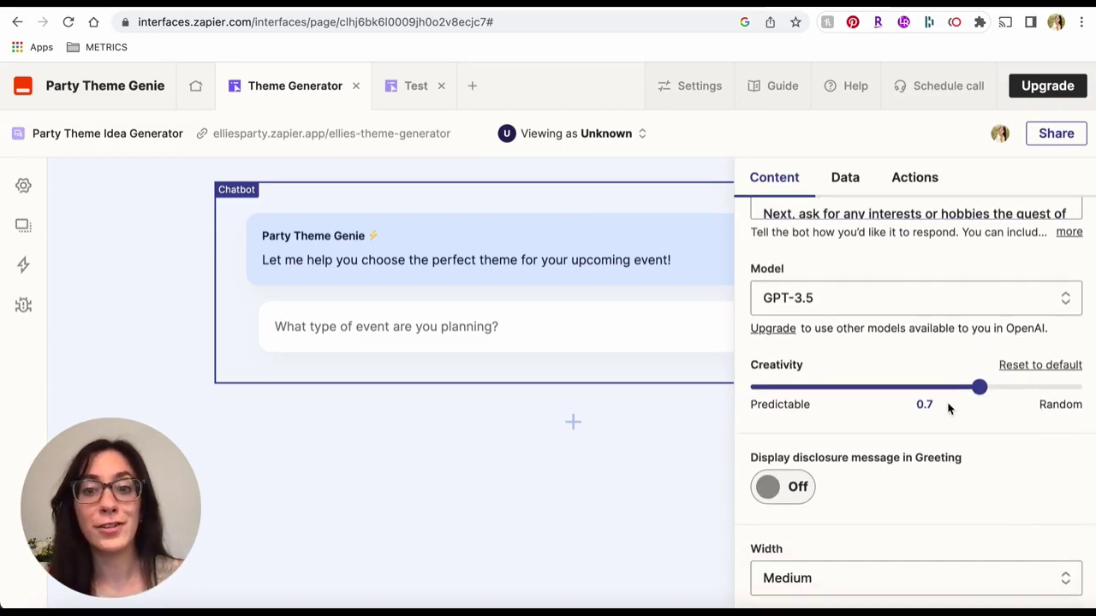
scroll(925, 409, "down", 1)
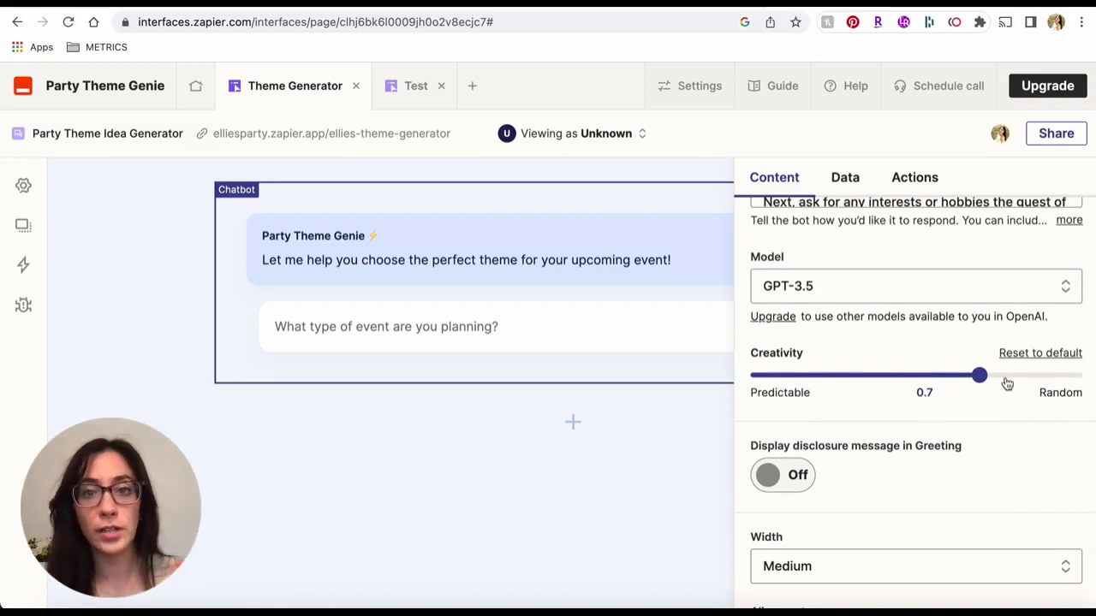
scroll(898, 415, "down", 3)
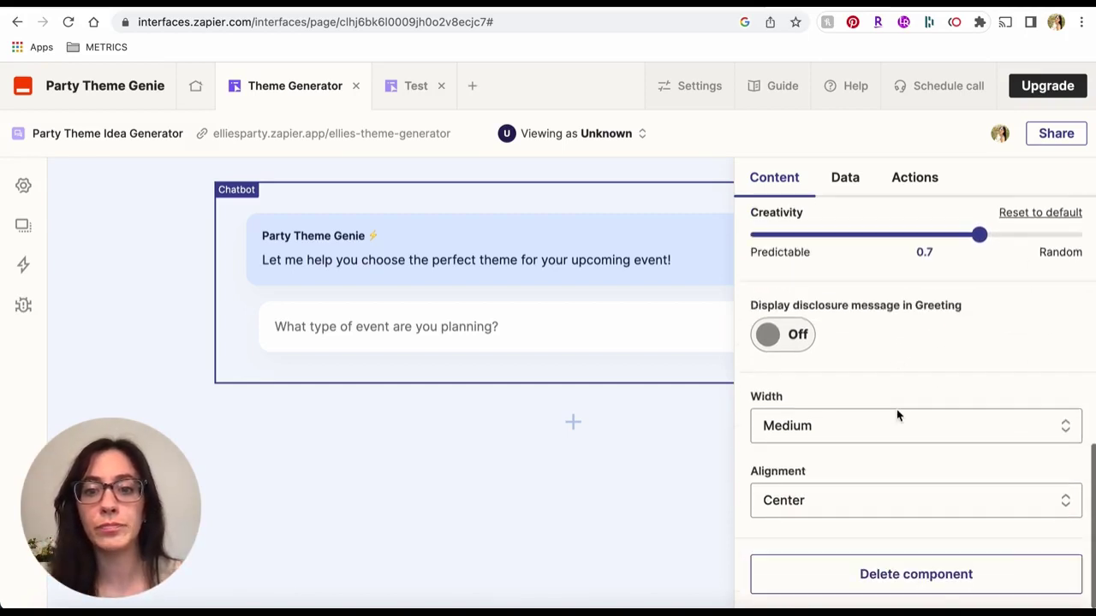
scroll(796, 376, "up", 15)
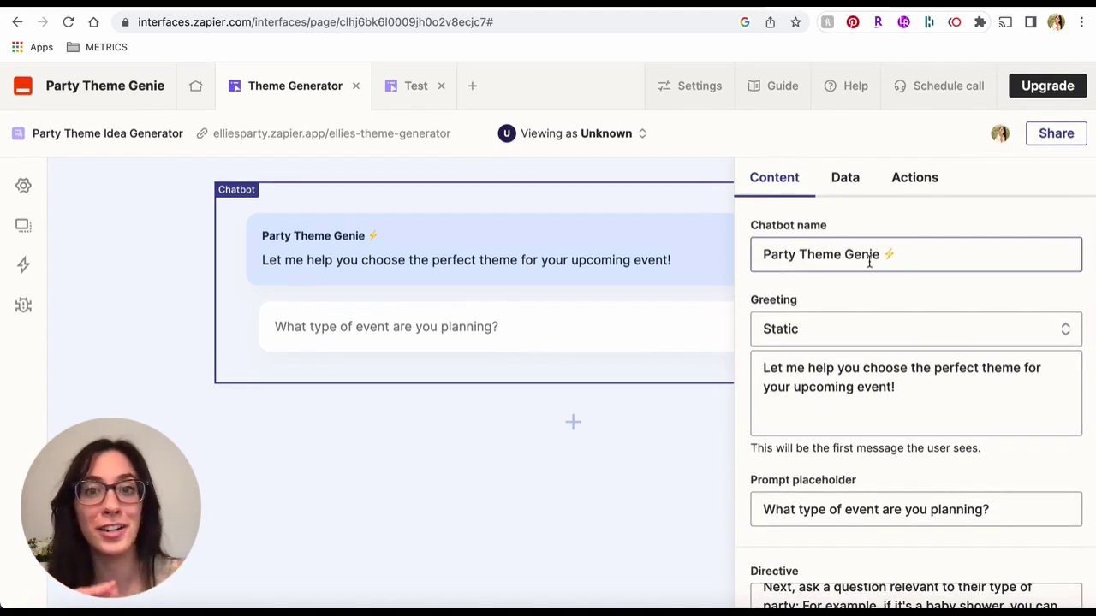
Open the Theme Generator page options and examine the Page URL and Global navigation settings, highlighting the URL ending
left_click(22, 185)
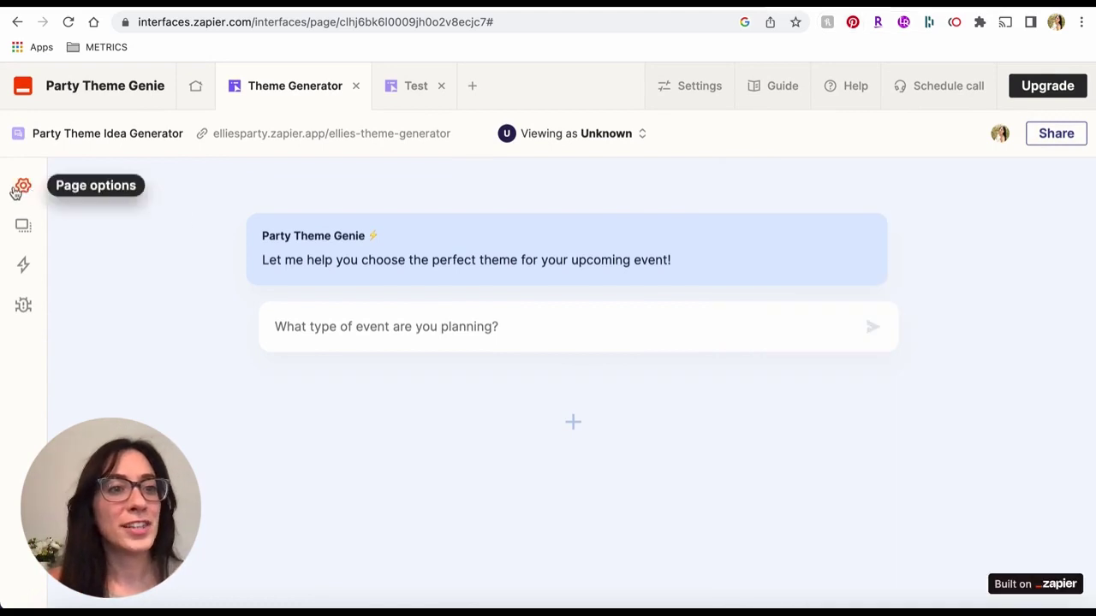
left_click(20, 187)
scroll(176, 286, "down", 2)
left_click(220, 428)
key("ctrl+a")
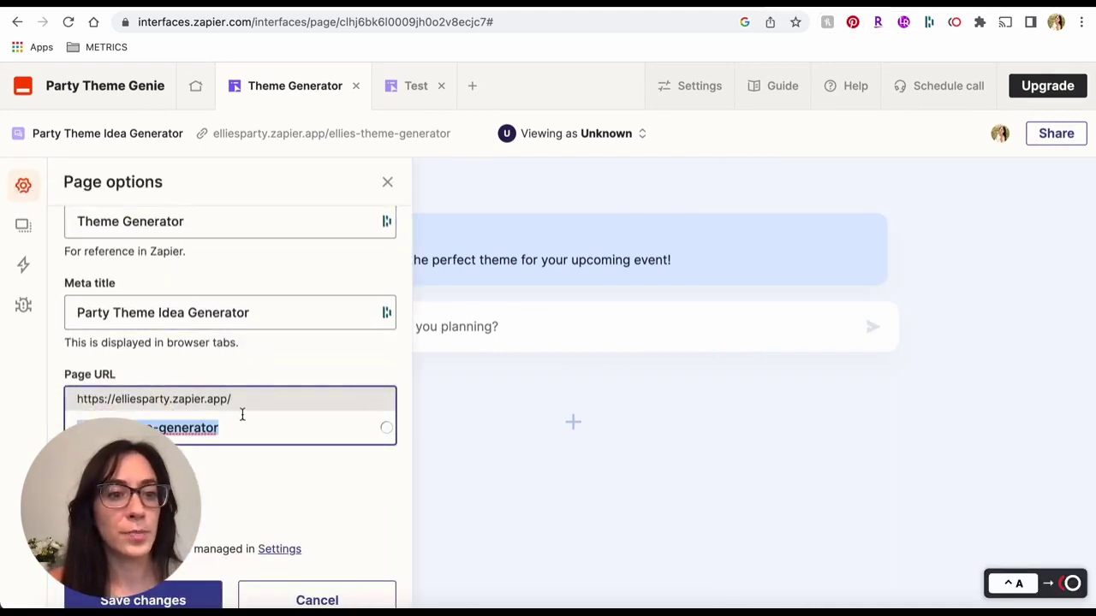
left_click(243, 421)
scroll(242, 420, "down", 2)
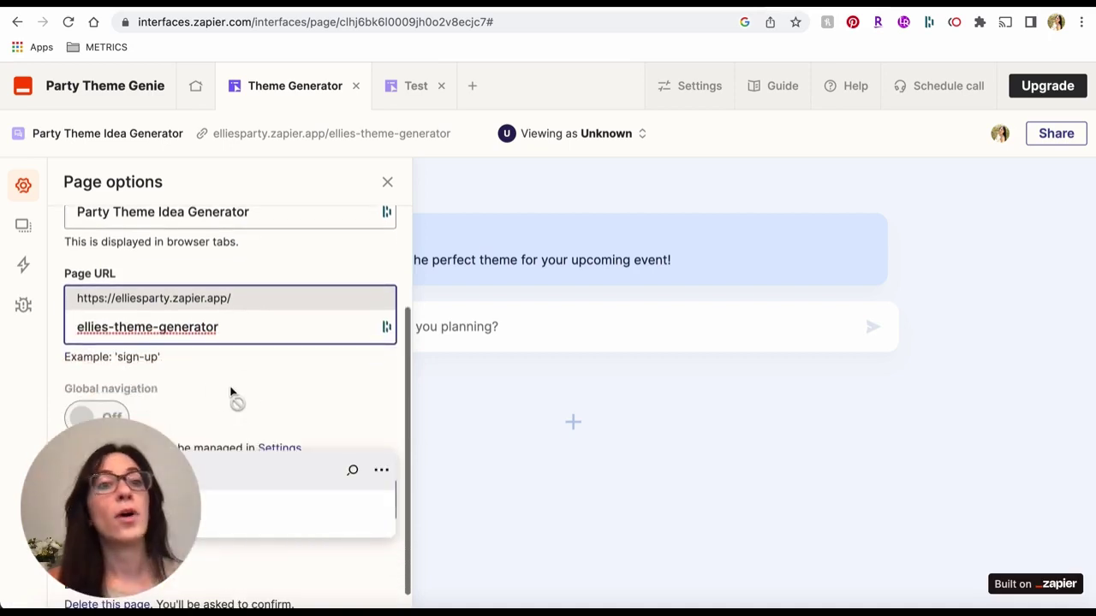
left_click(231, 392)
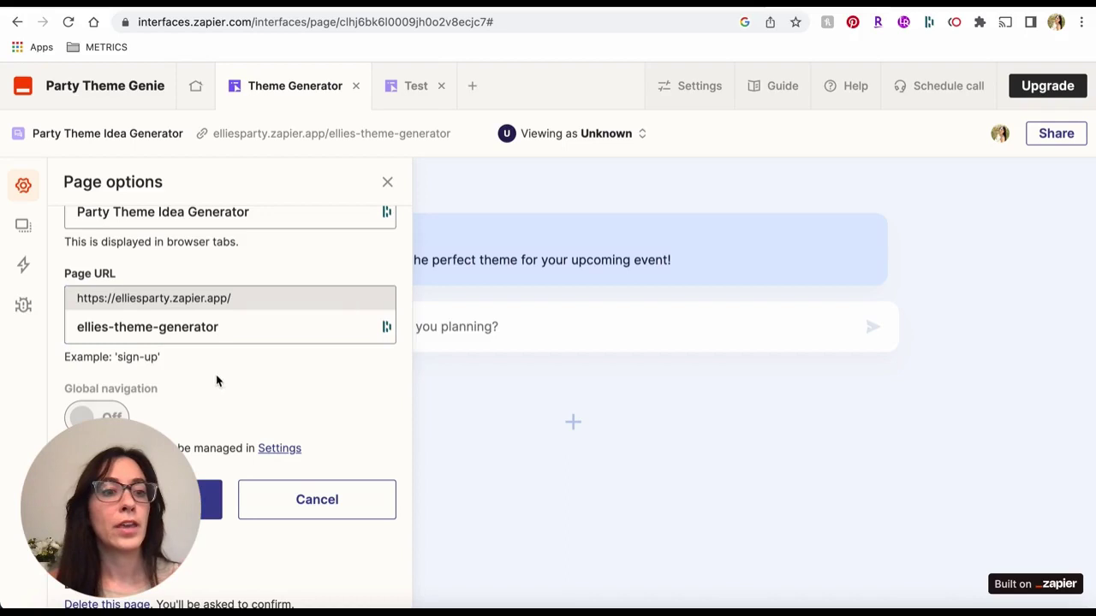
scroll(215, 408, "down", 1)
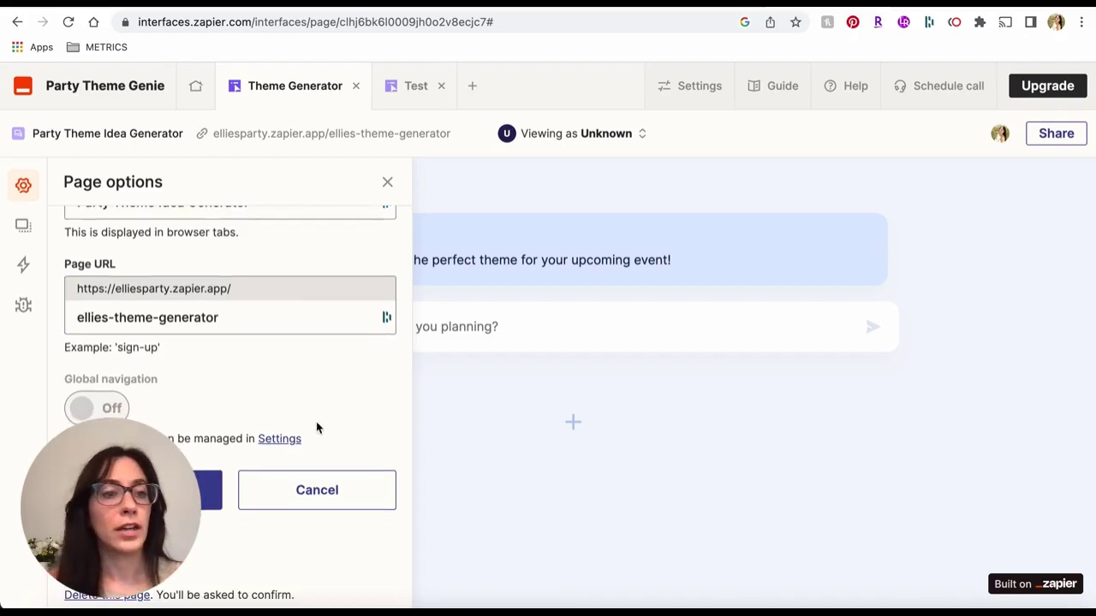
left_click(497, 469)
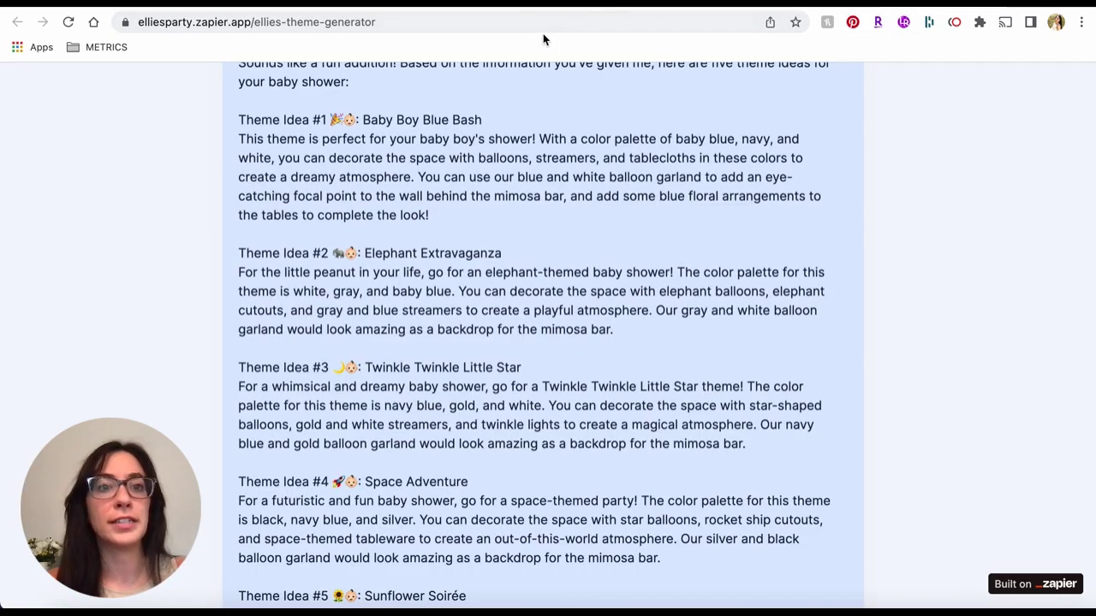
Switch to the published theme generator page, highlight its web address and view the start of the conversation
left_click(543, 24)
scroll(554, 154, "up", 10)
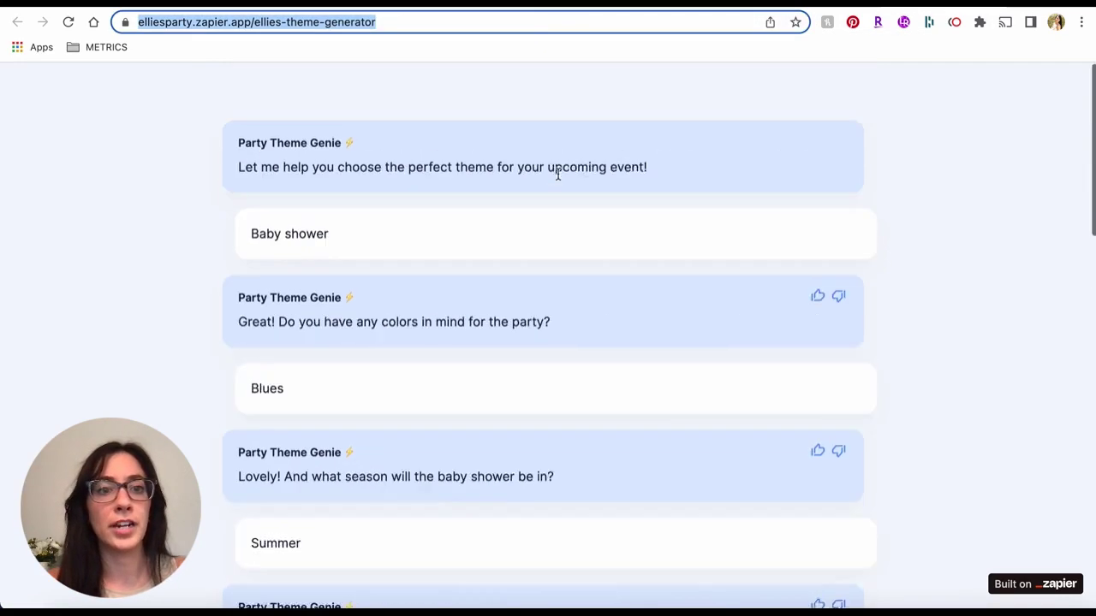
left_click(795, 162)
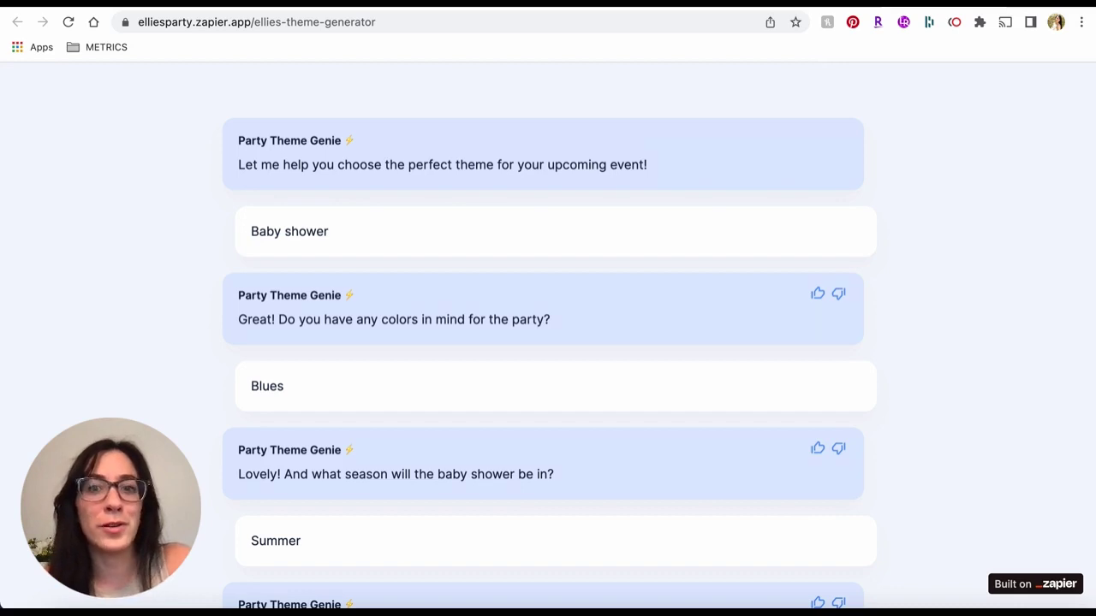
Return to the interface editor, view the Theme Generator page options with its Page URL, and close them
left_click(810, 8)
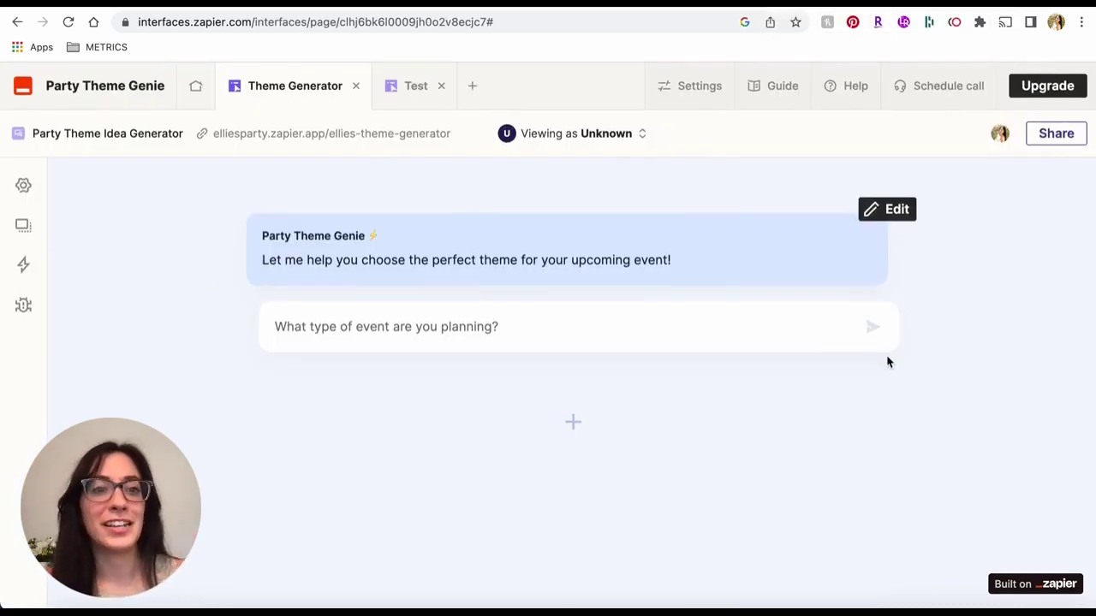
left_click(24, 185)
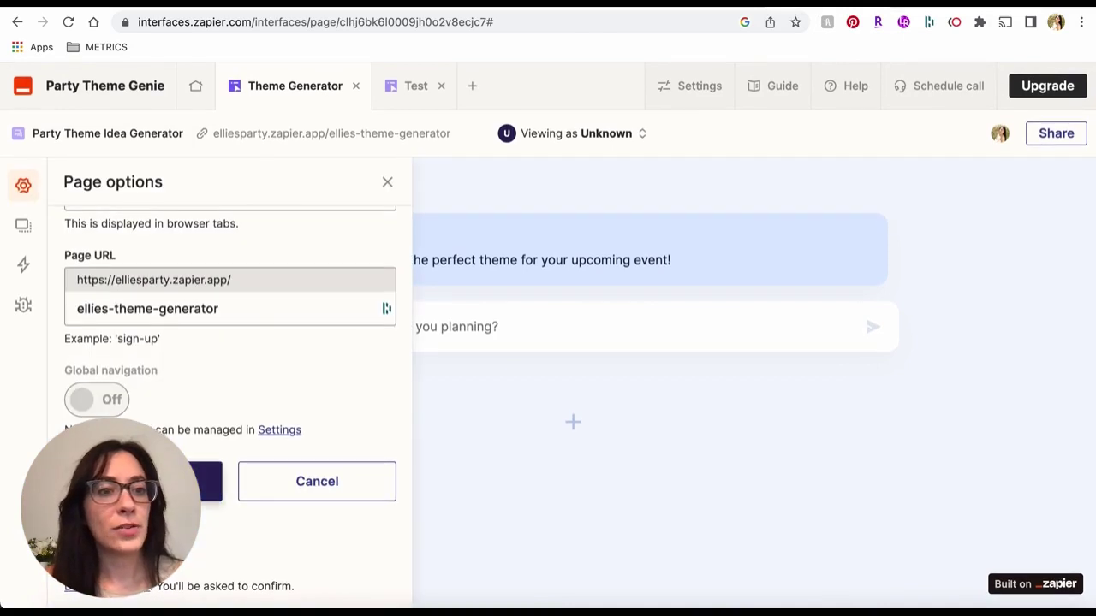
left_click(433, 438)
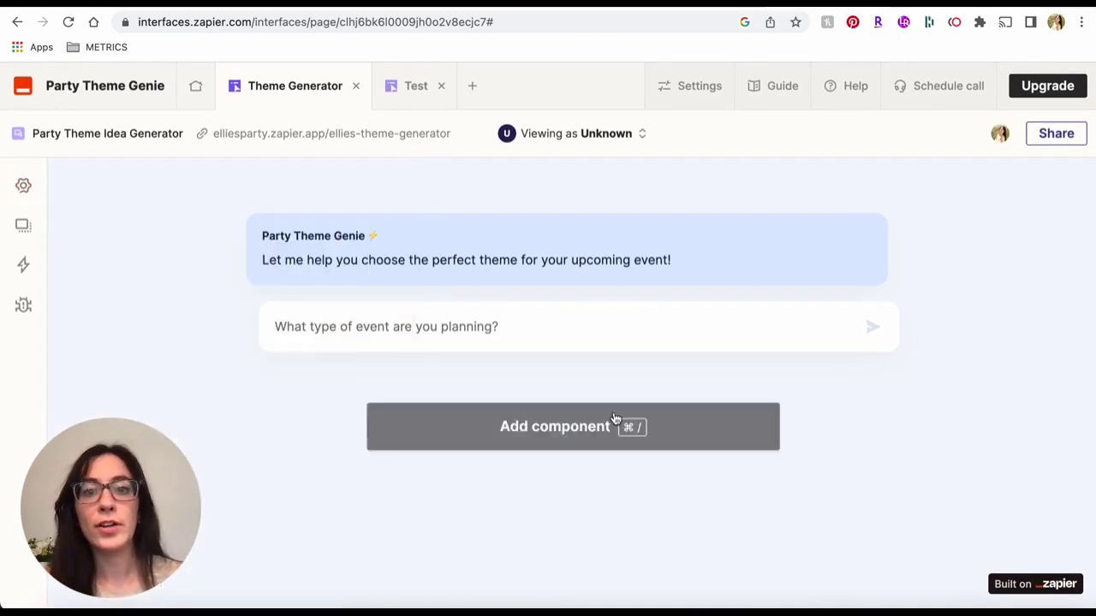
Open the chatbot's content settings, examine its Directive text and leave the settings
left_click(688, 262)
scroll(853, 399, "down", 5)
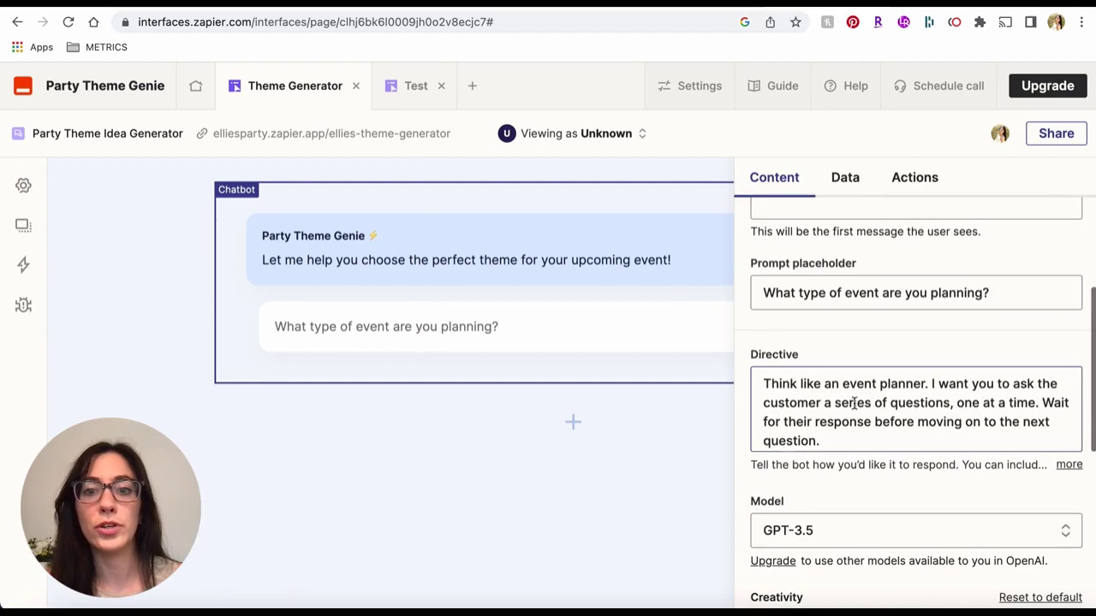
left_click(788, 405)
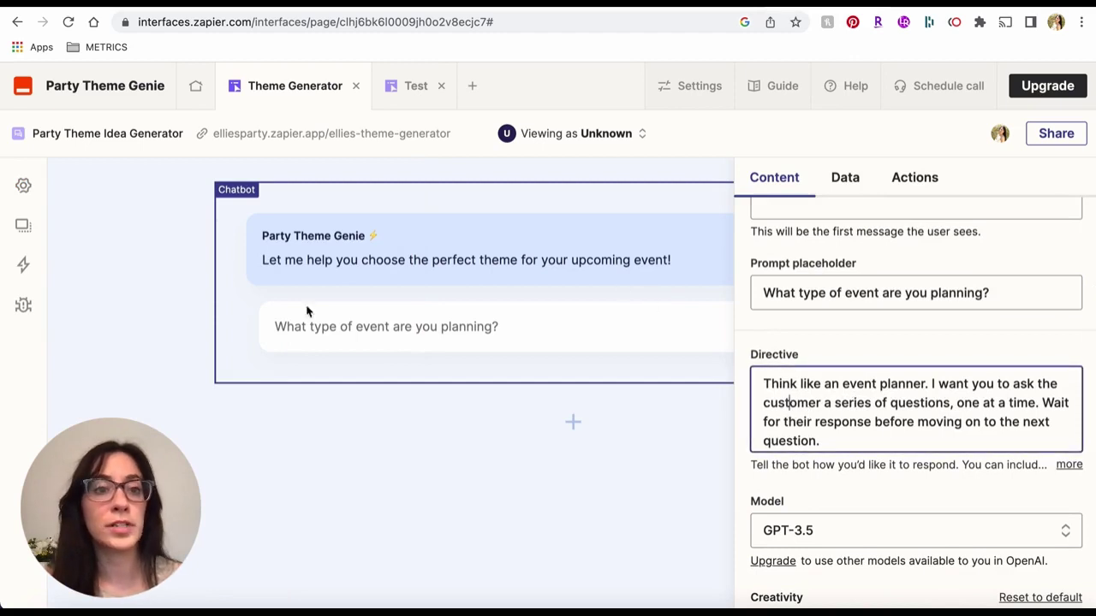
left_click(88, 303)
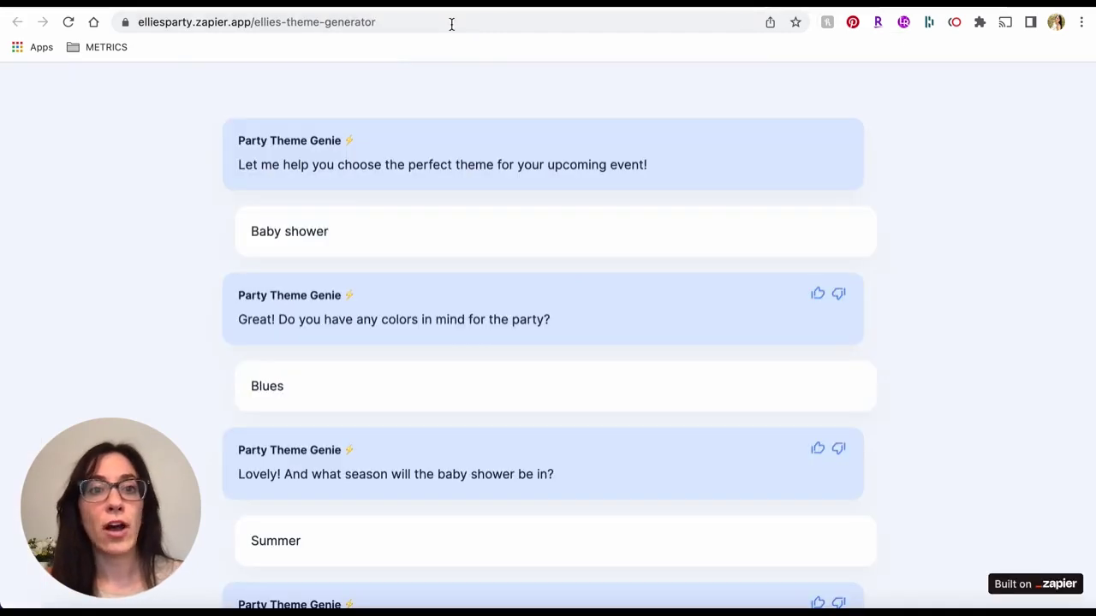
Highlight the published theme generator page's web address and review the baby shower conversation
left_click(421, 19)
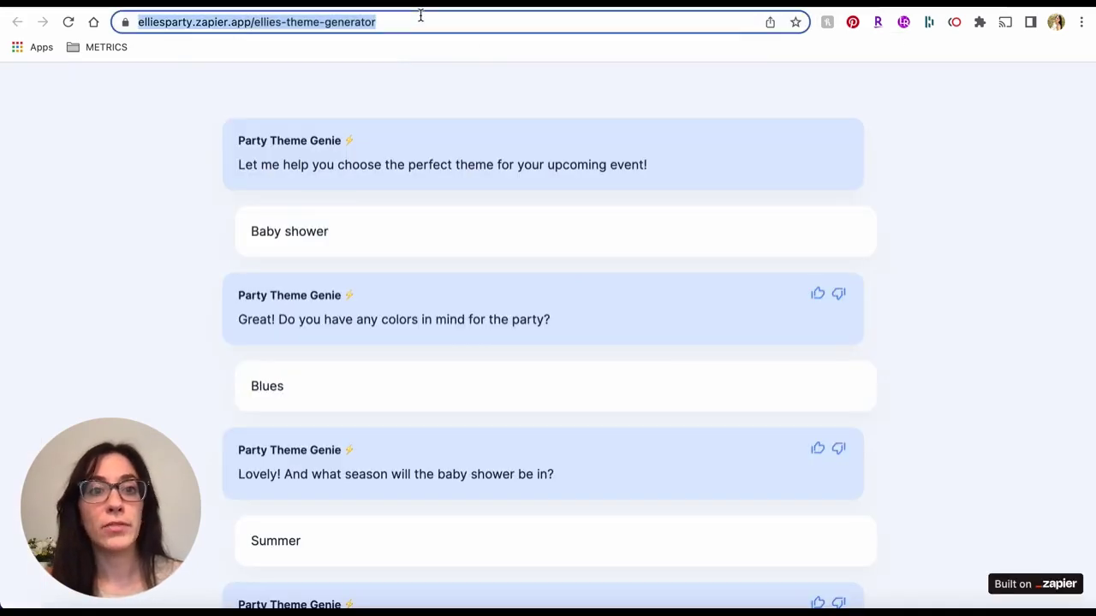
left_click(626, 128)
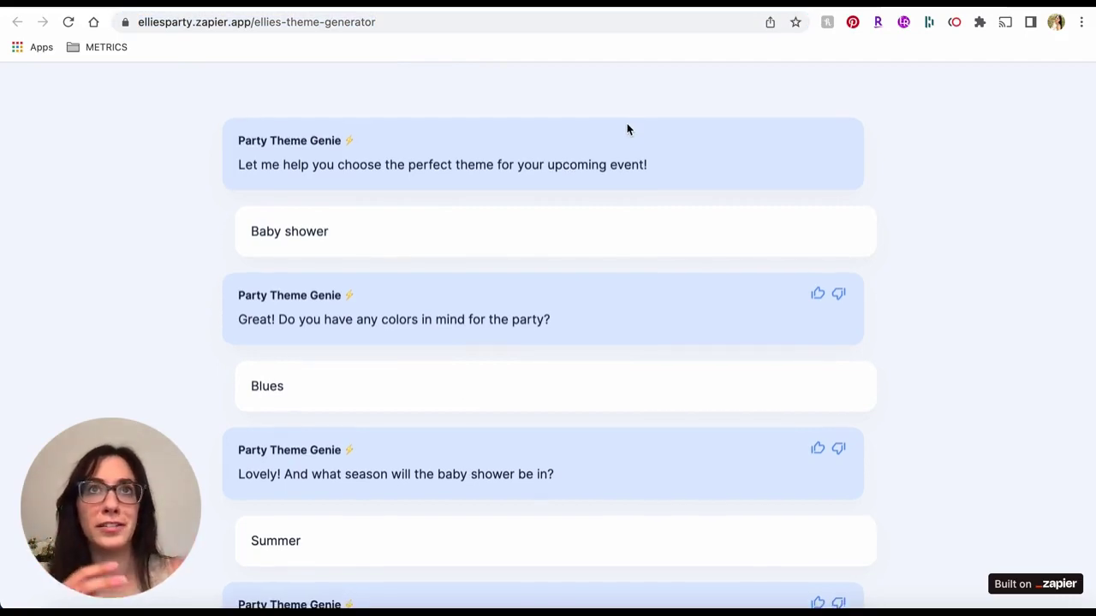
scroll(672, 360, "down", 7)
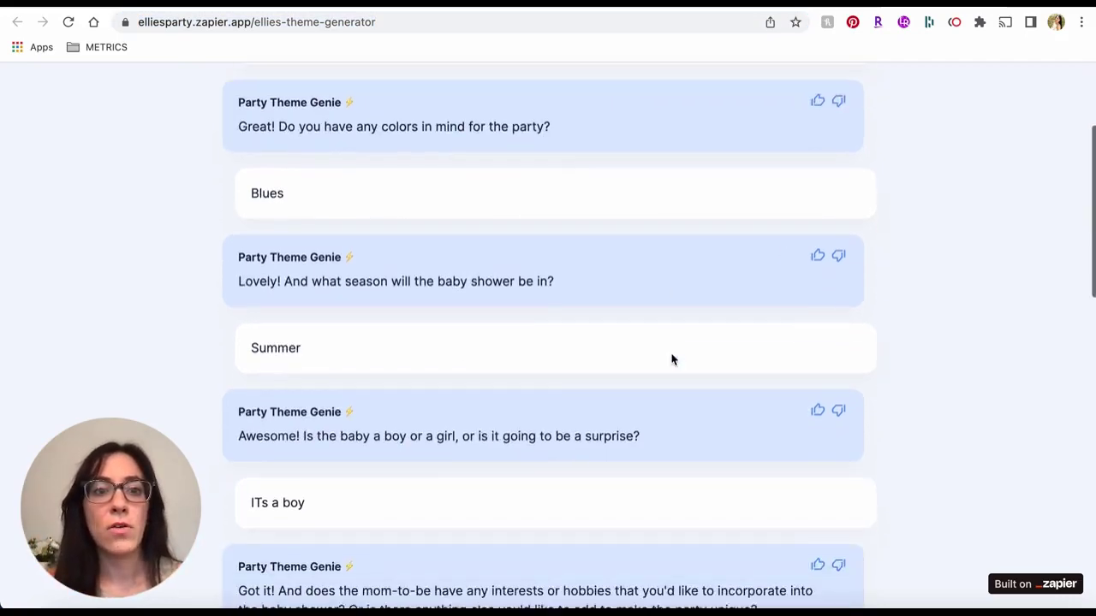
scroll(671, 360, "down", 5)
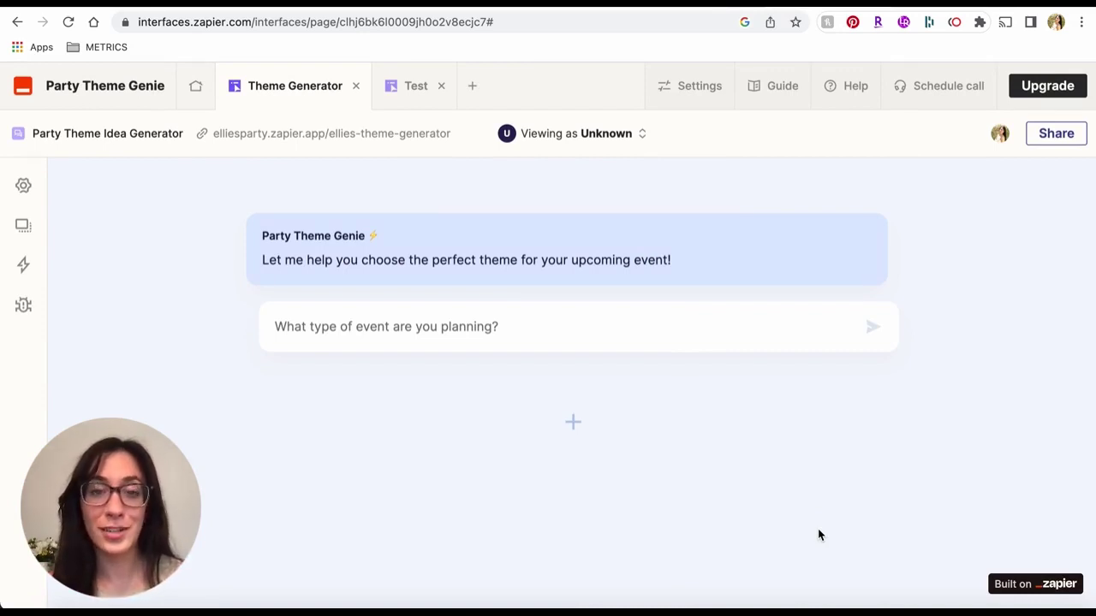
Examine the chatbot's content settings, including Greeting and Directive, and view the Theme Generator page options before closing them
mouse_move(834, 411)
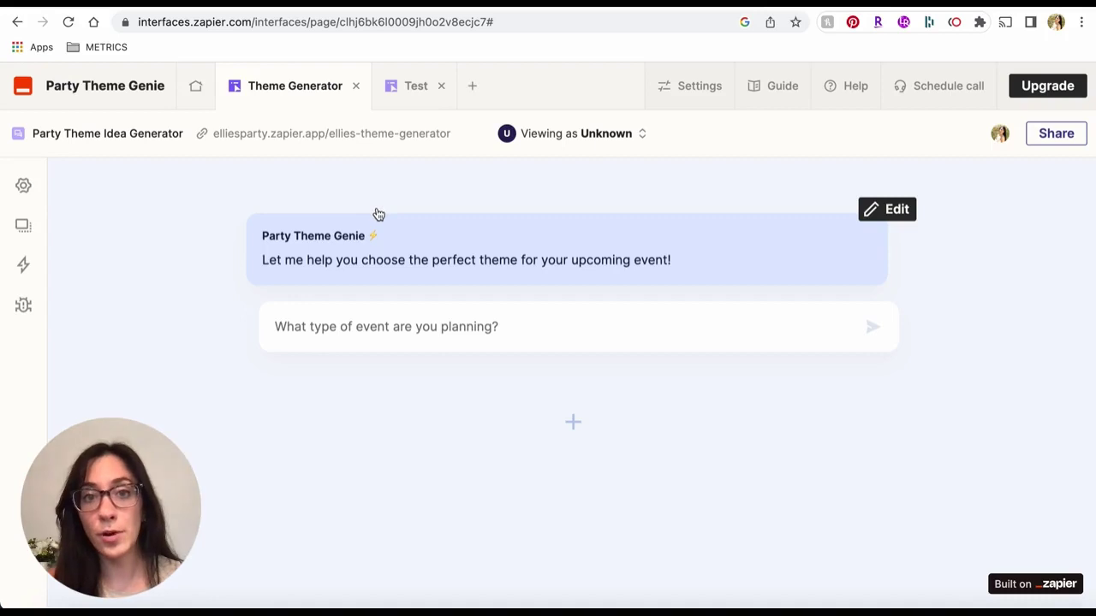
left_click(367, 241)
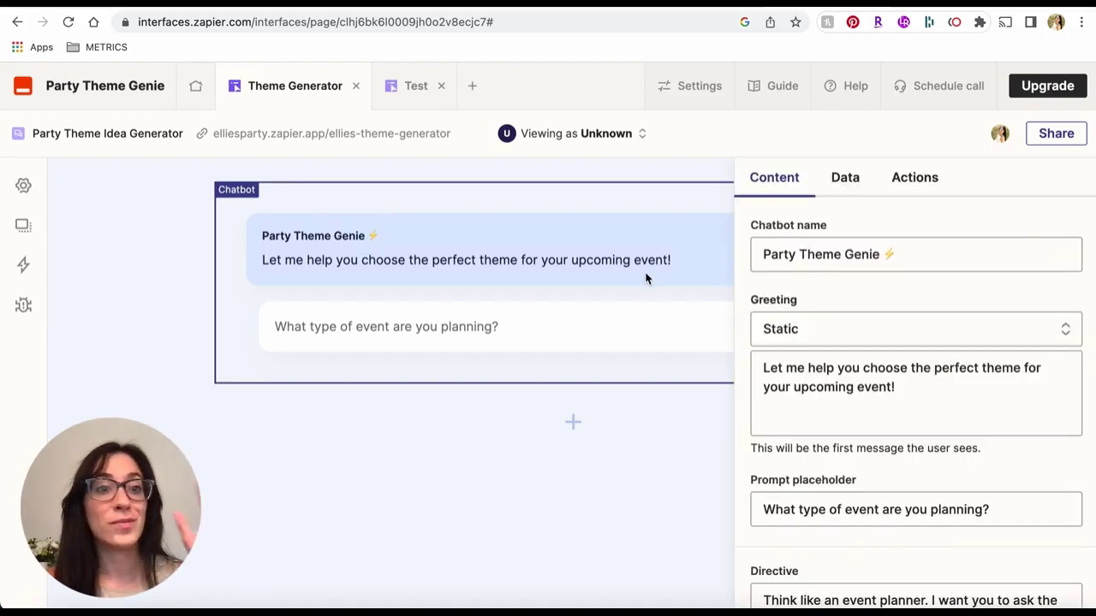
left_click(844, 386)
scroll(843, 390, "down", 2)
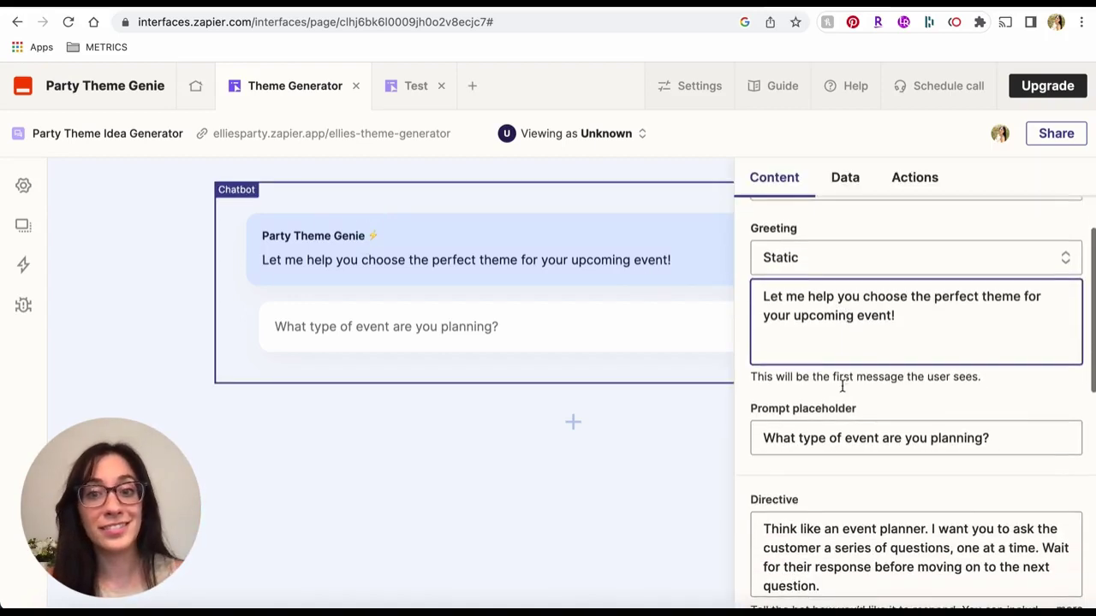
scroll(845, 392, "down", 3)
left_click(827, 381)
scroll(828, 380, "down", 2)
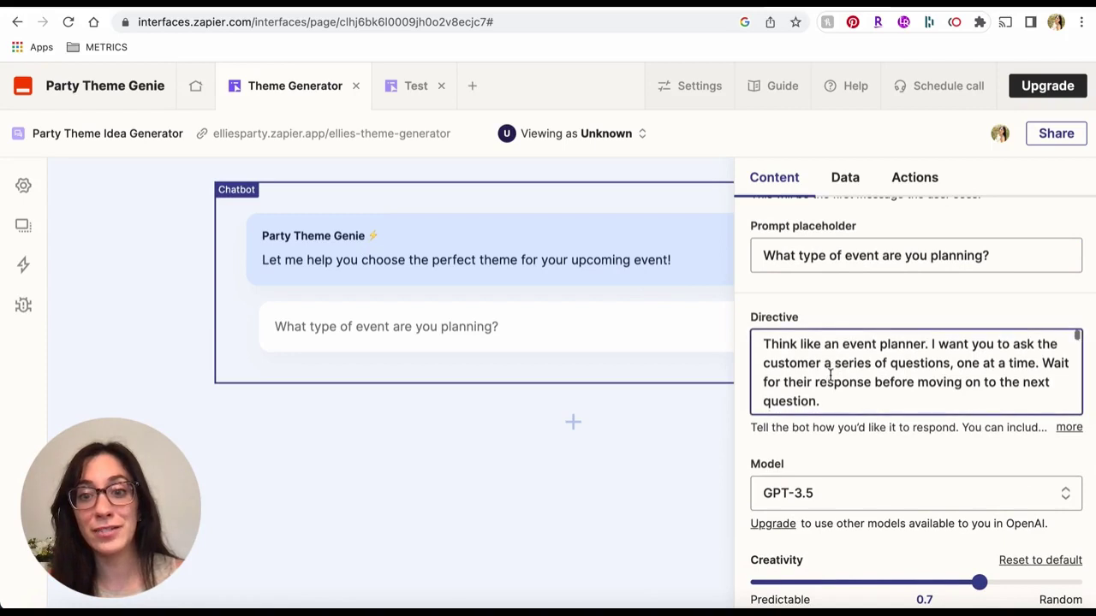
scroll(829, 375, "down", 4)
left_click(561, 518)
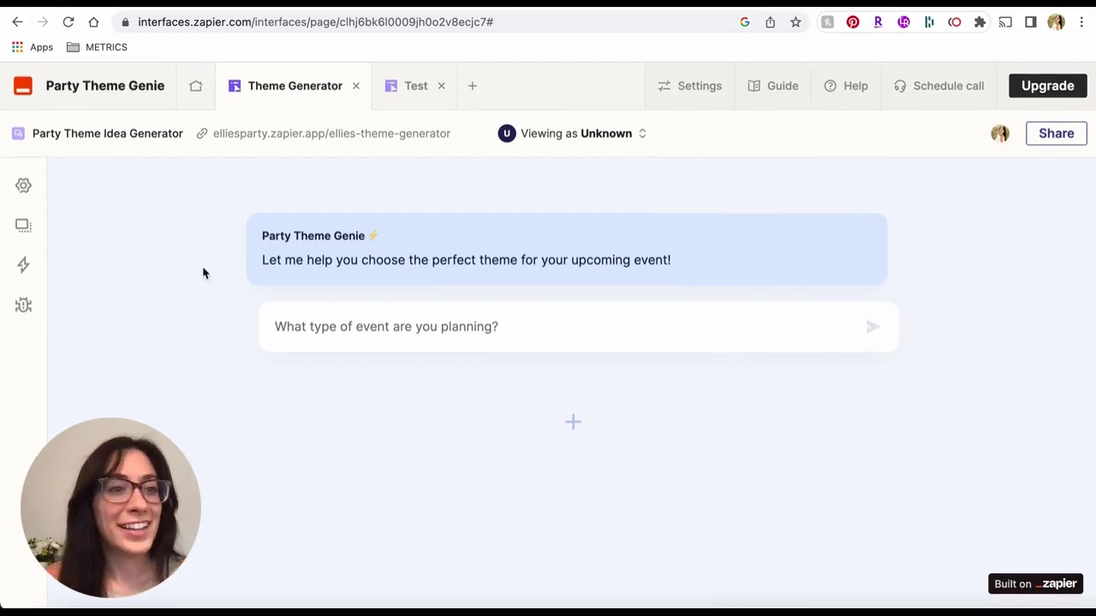
left_click(25, 187)
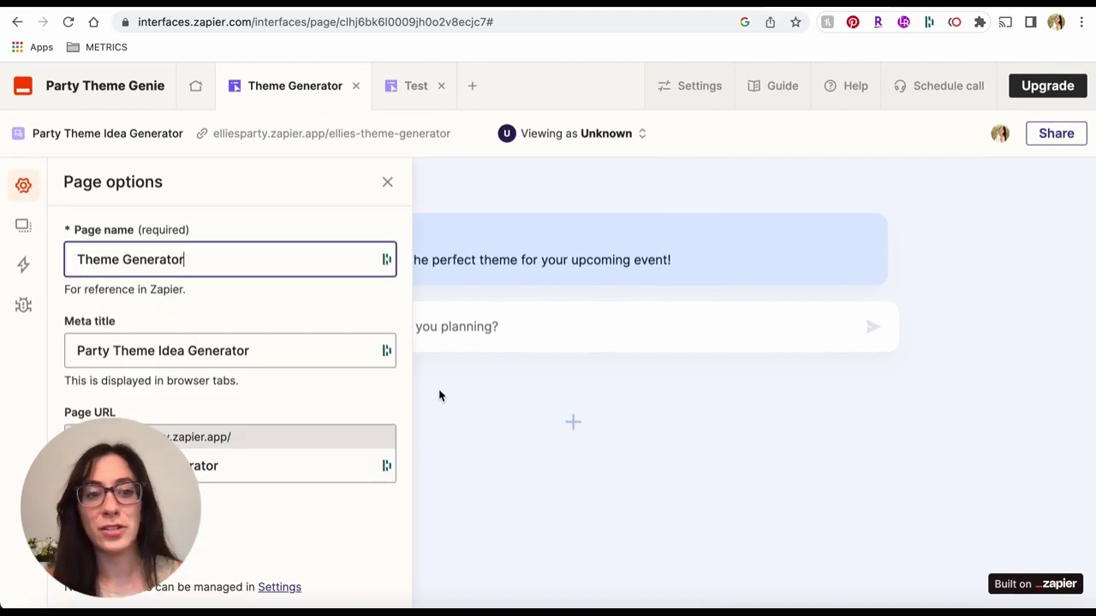
left_click(473, 436)
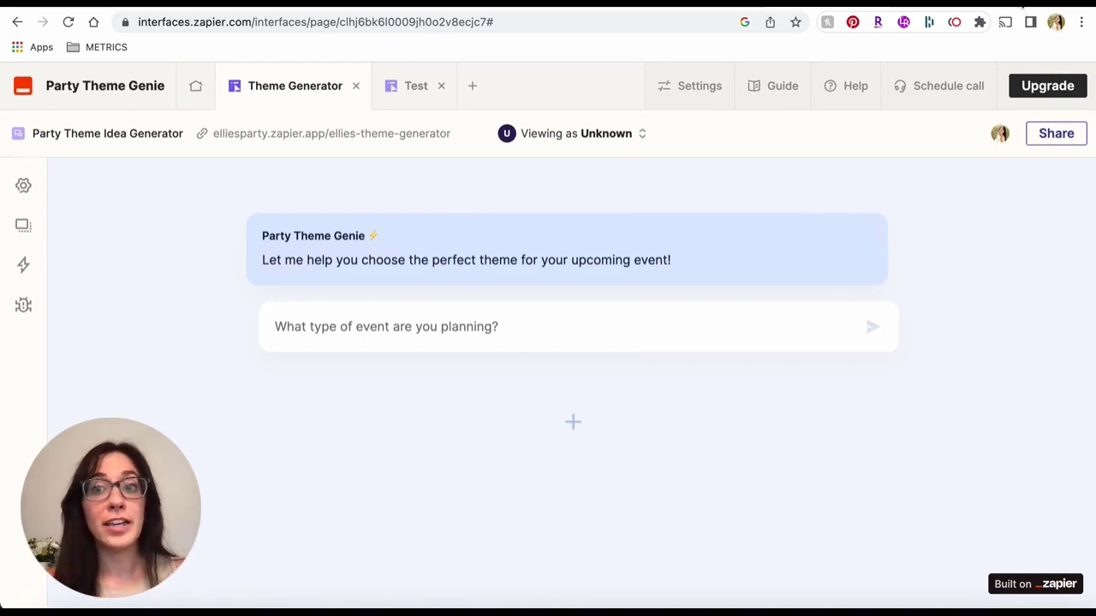
Open elliesparty.com in a new browser tab and look through the home page down to the custom balloon garland kit section
key("ctrl+t")
type("elliesparty")
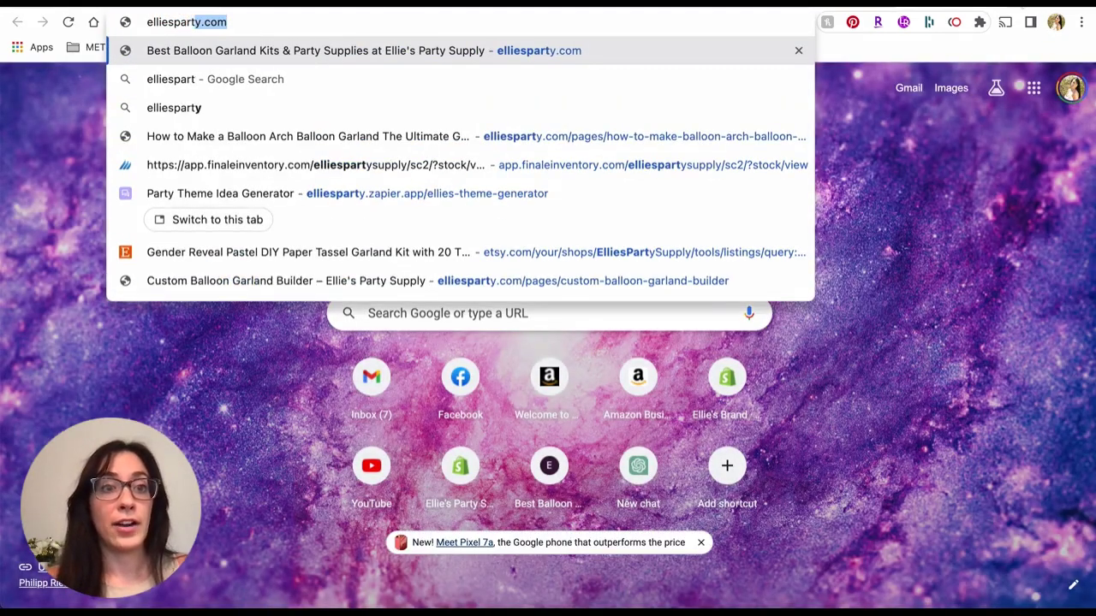
key("Return")
scroll(435, 188, "down", 4)
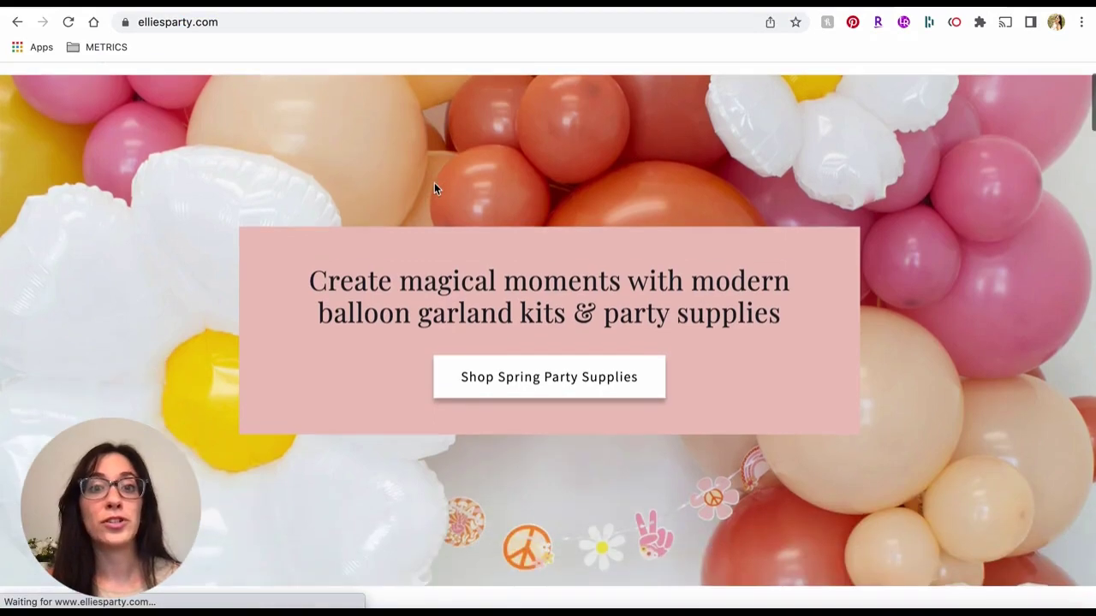
scroll(434, 188, "down", 5)
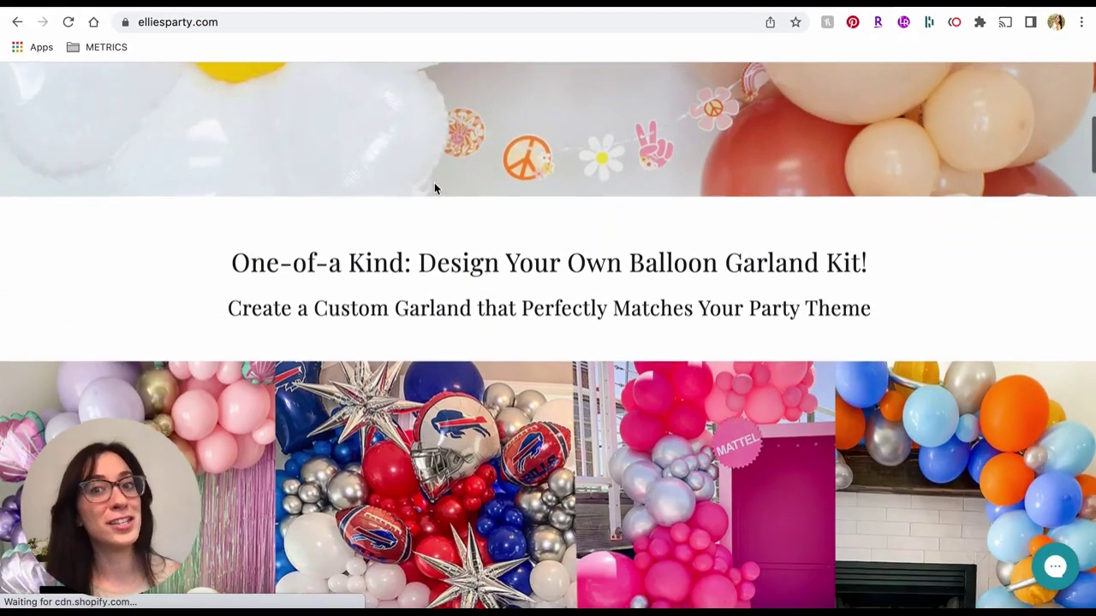
scroll(434, 189, "down", 3)
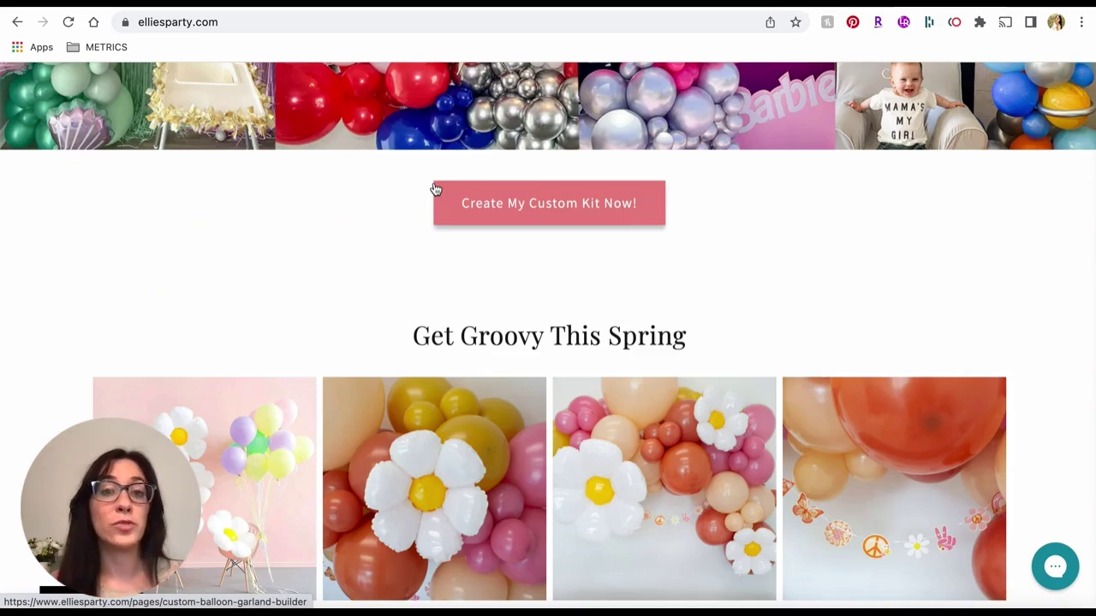
scroll(688, 159, "up", 3)
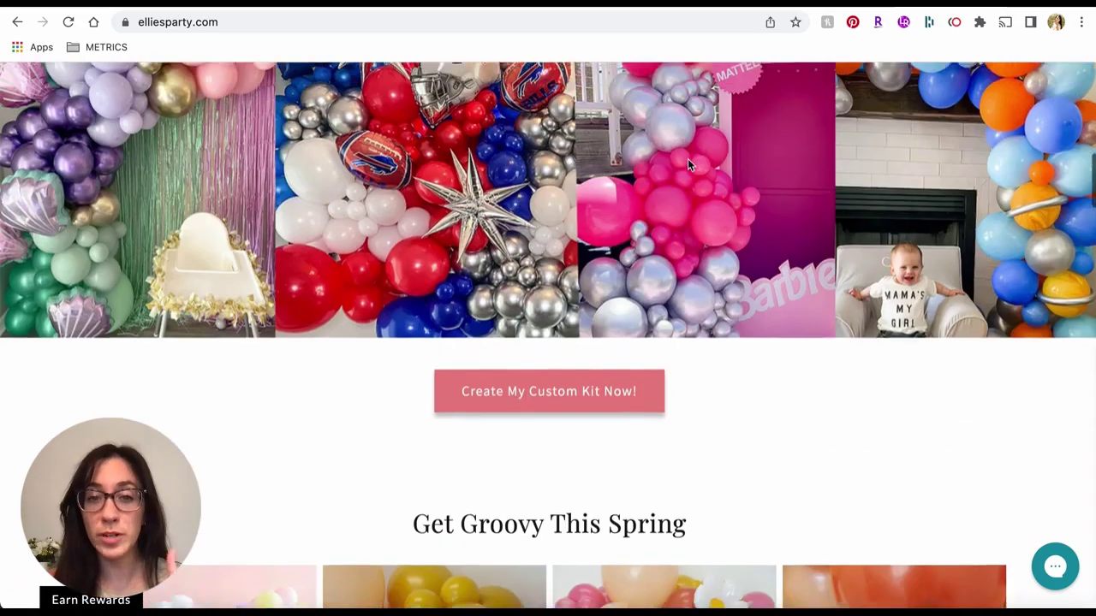
Switch to the published theme generator page and view the conversation back to its greeting
left_click(822, 7)
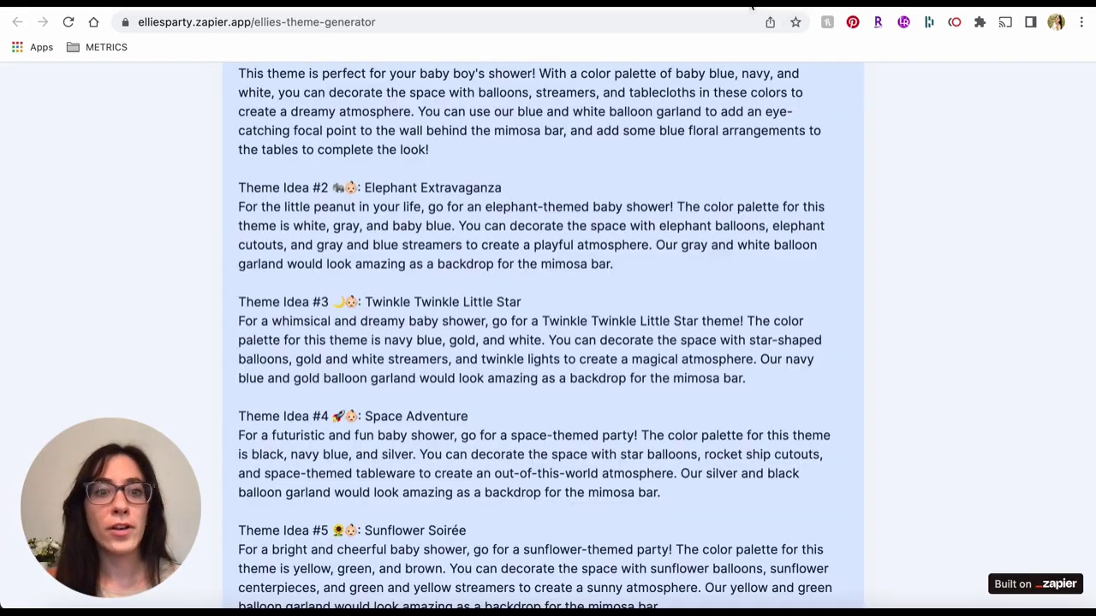
scroll(641, 229, "up", 7)
scroll(640, 229, "up", 5)
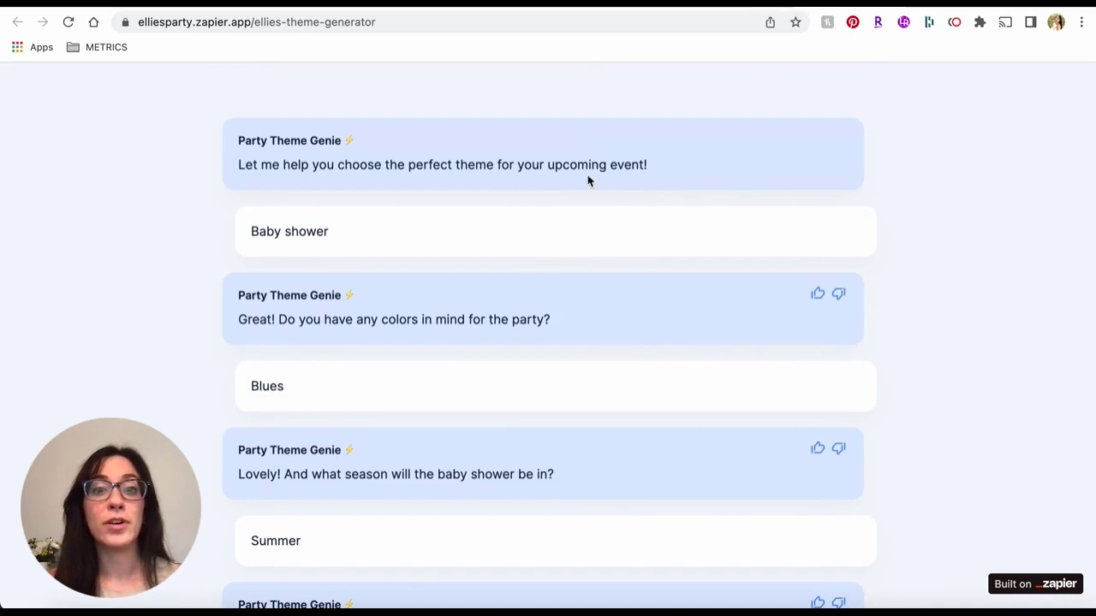
Go back to the Theme Generator page in the editor, and open and close its page options
left_click(719, 8)
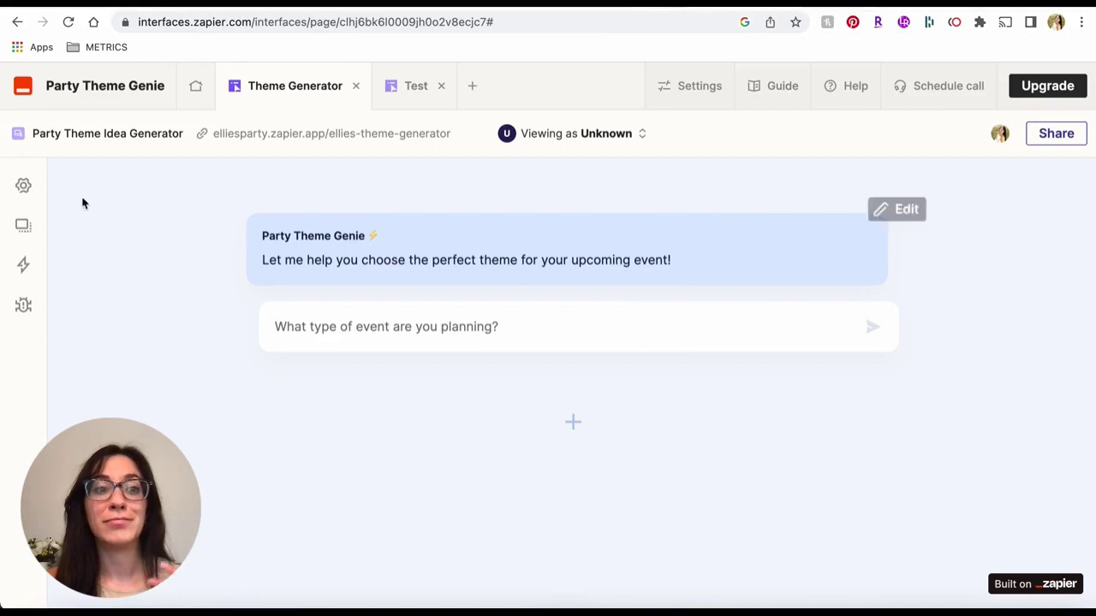
left_click(24, 186)
left_click(550, 383)
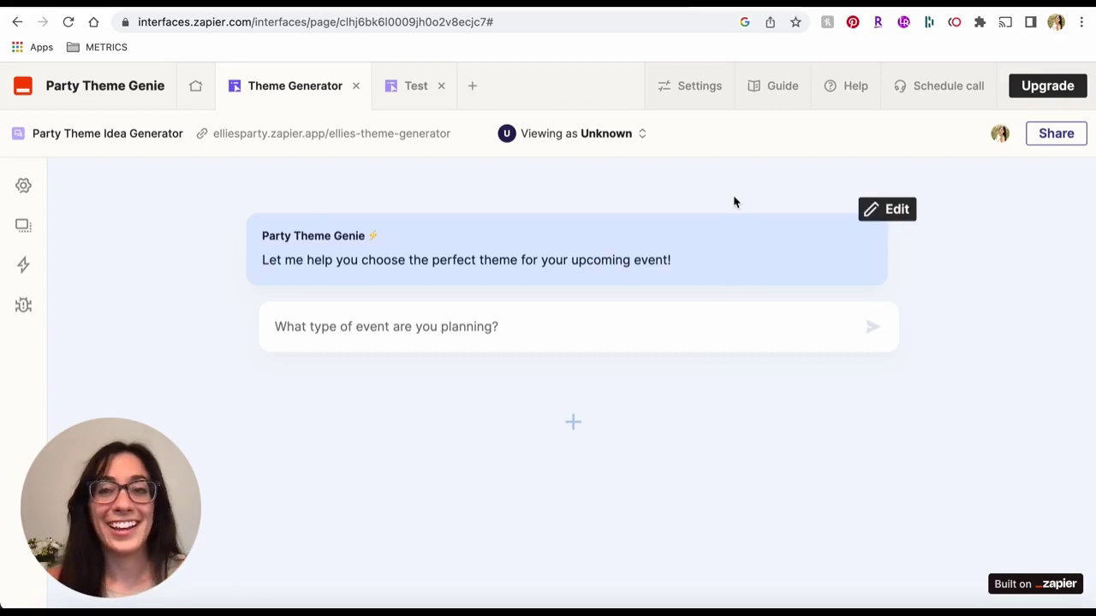
View the published chatbot page once more and return to the Theme Generator page in the editor
left_click(822, 4)
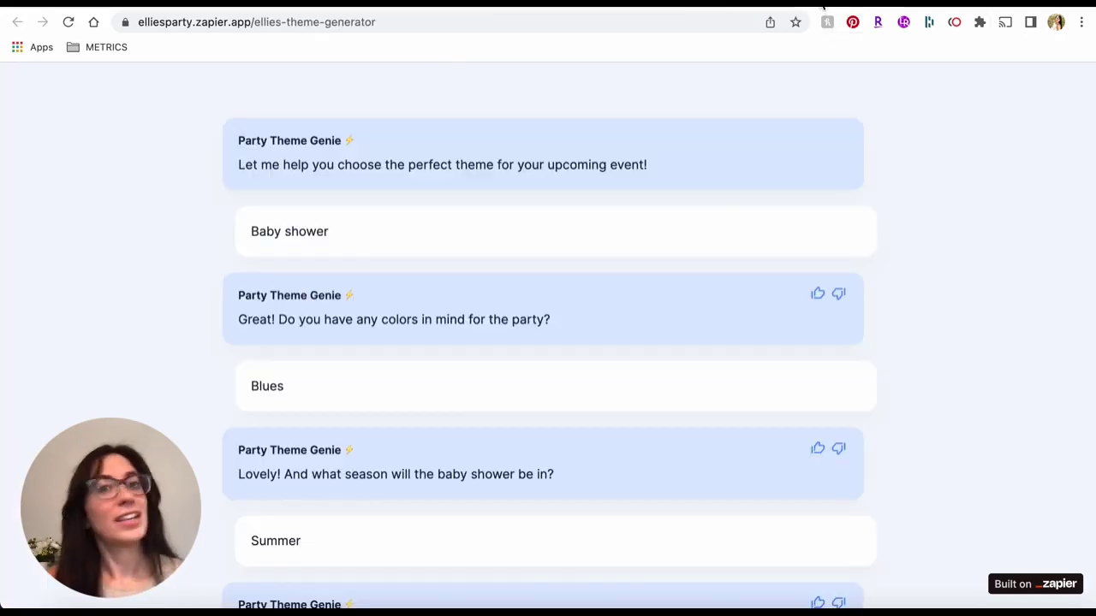
left_click(721, 6)
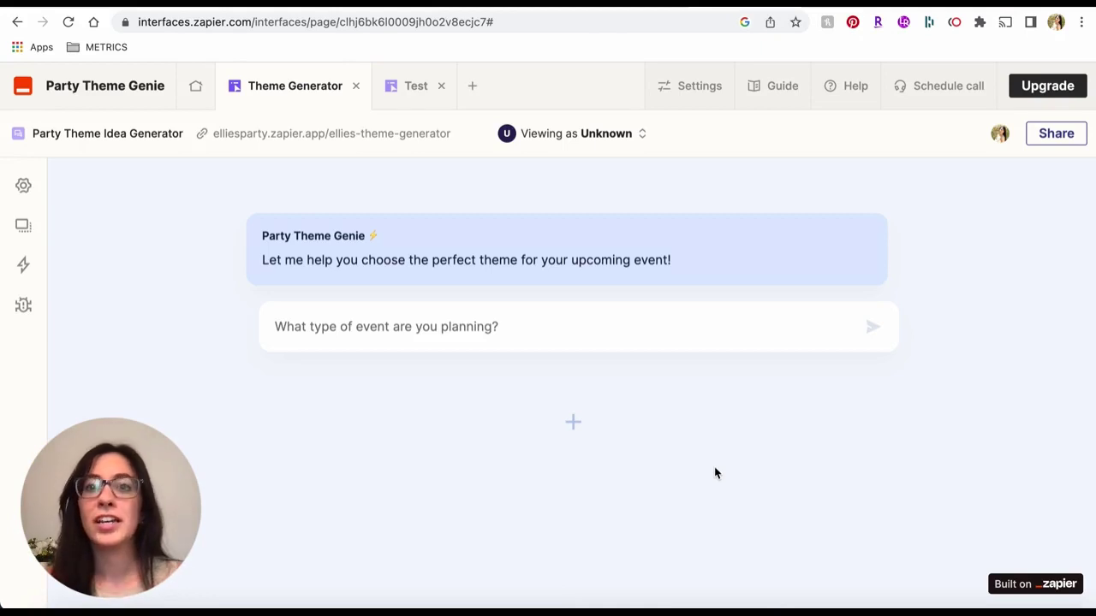
mouse_move(766, 208)
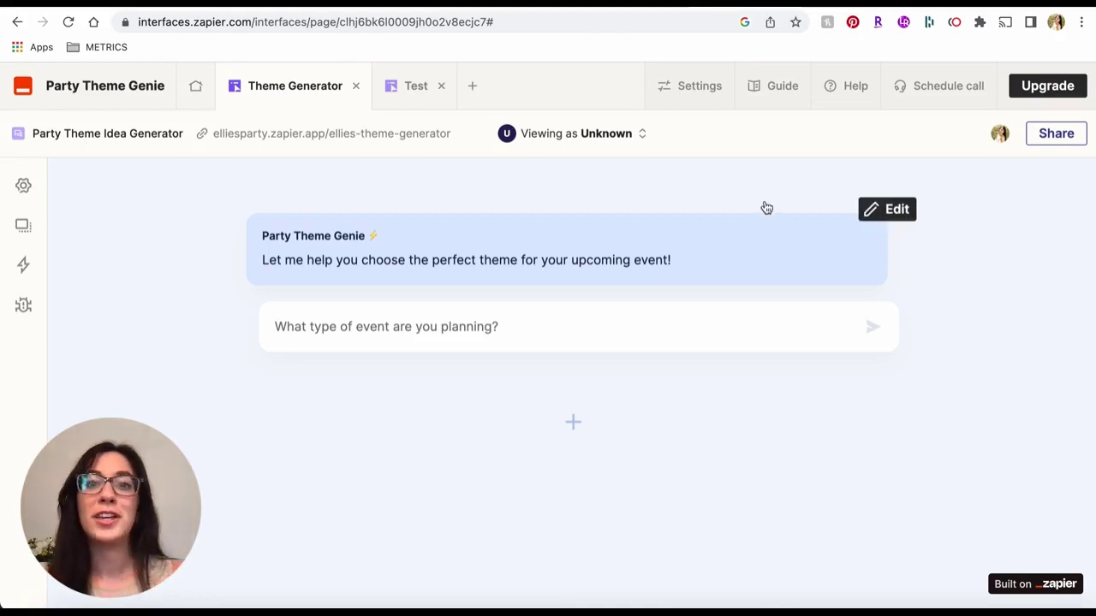